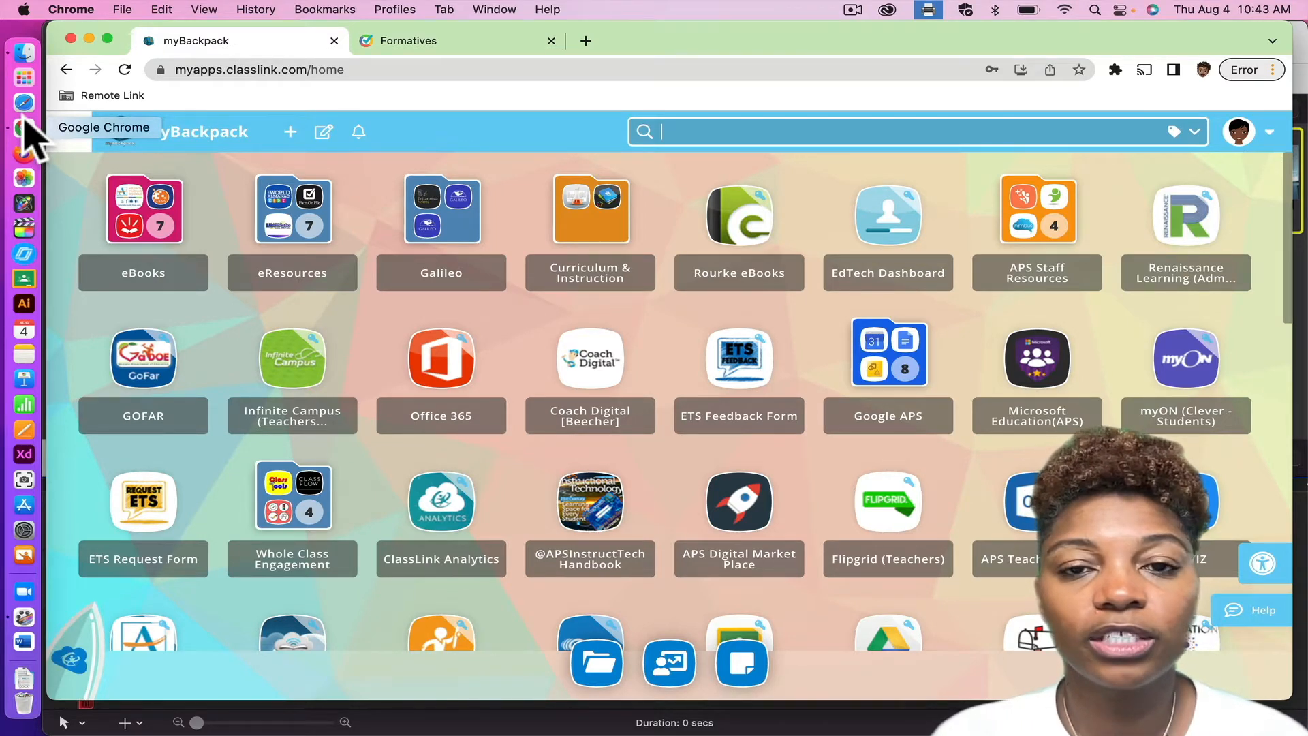
Step: Search the ClassLink launcher for "form", switch to the Formative site and open its class list
{"action": "type", "text": "form"}
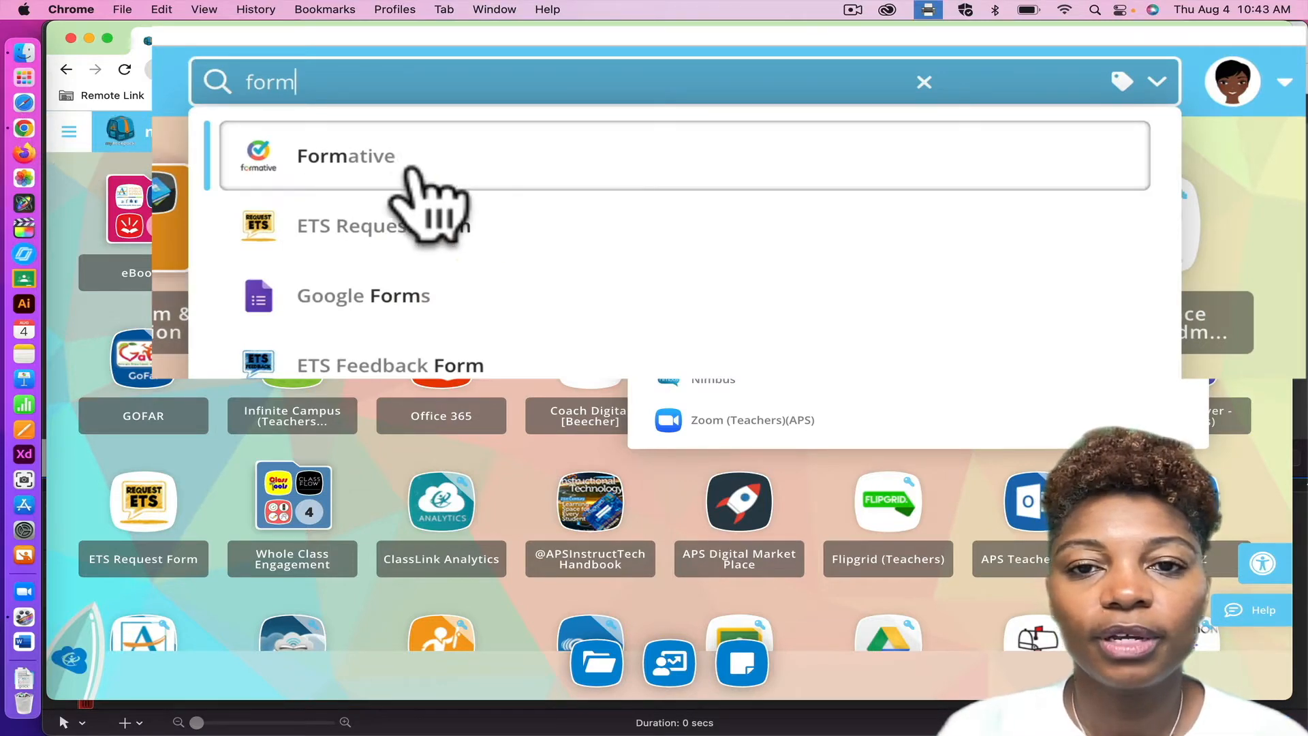
{"action": "left_click", "coordinate": [470, 45]}
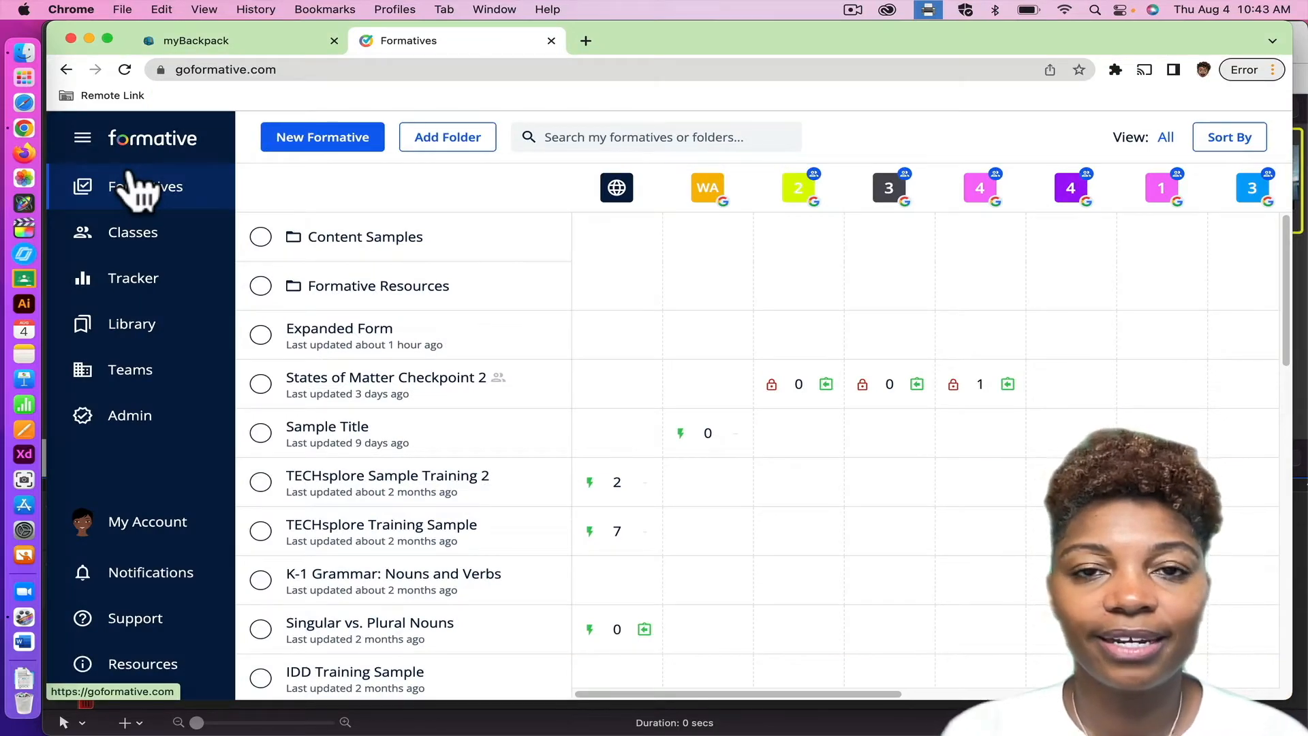
{"action": "left_click", "coordinate": [130, 259]}
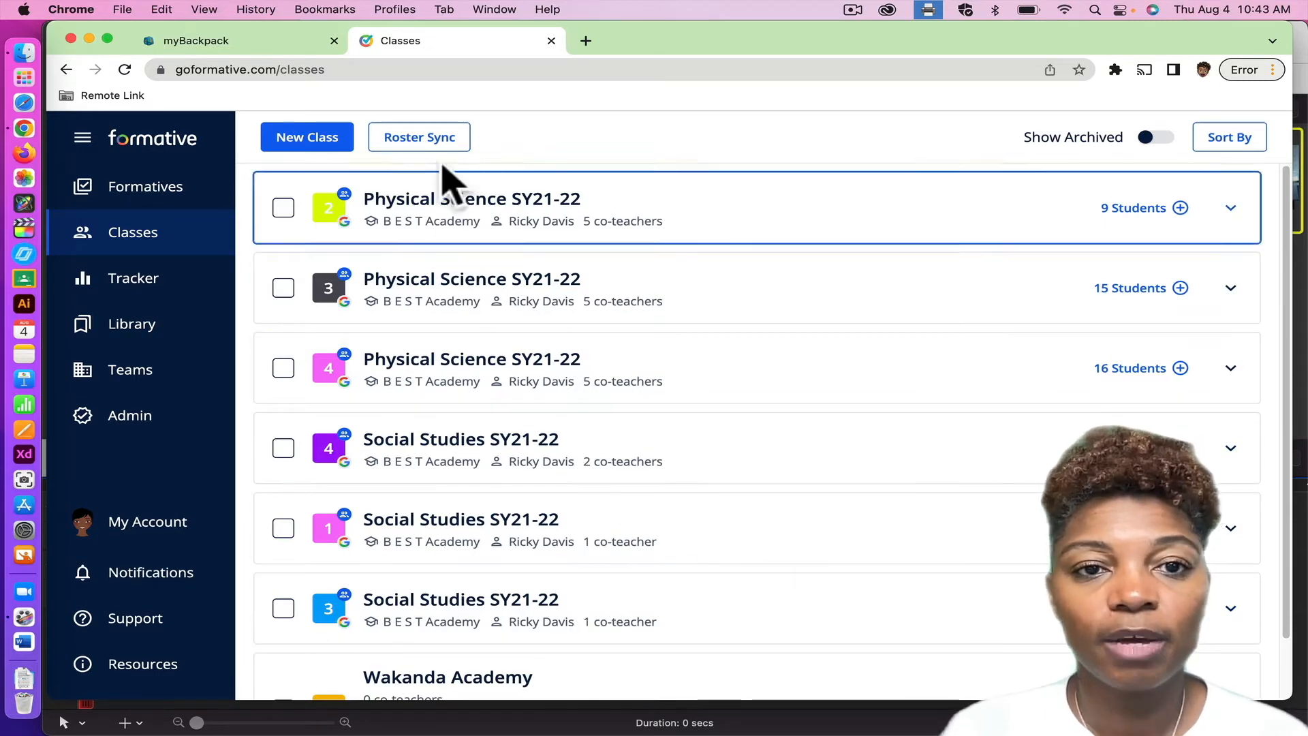
Step: Review the Google Classroom roster import for the 6th Grade Mathematics B/Connections 2022-2023 class, closing it without importing
{"action": "left_click", "coordinate": [423, 138]}
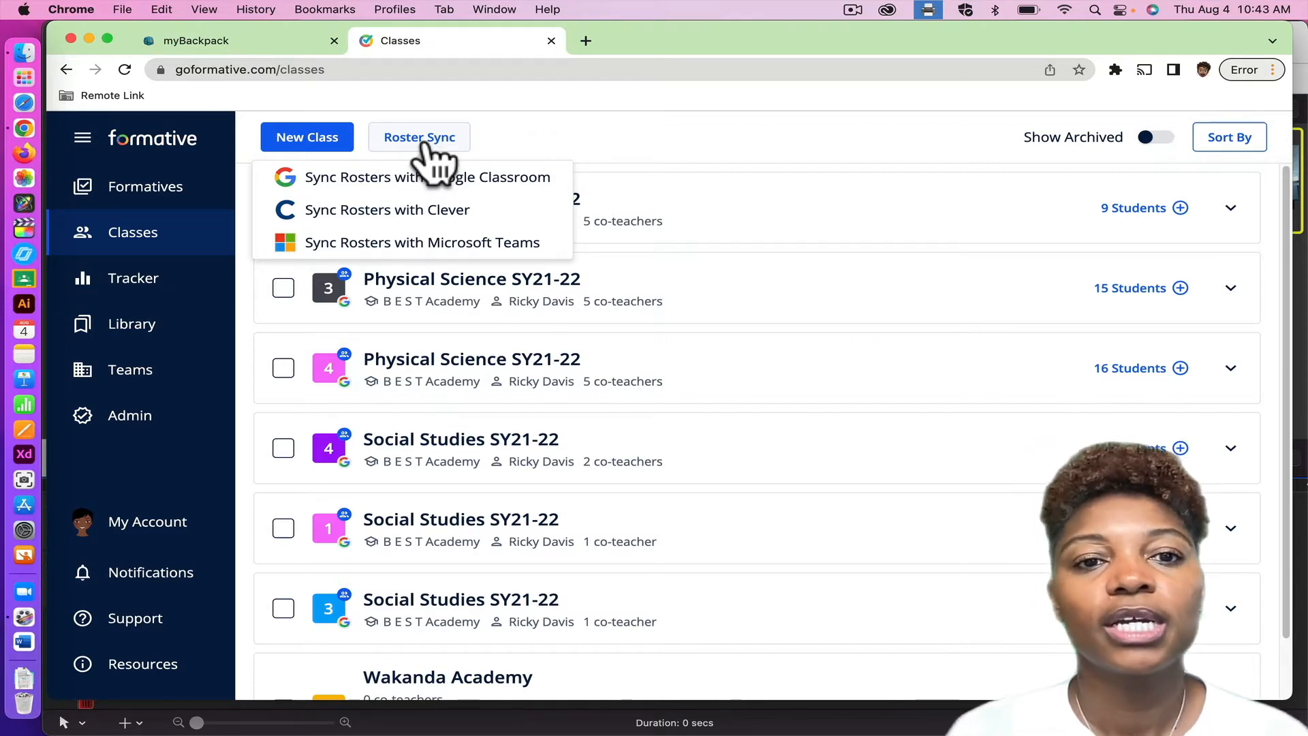
{"action": "left_click", "coordinate": [422, 177]}
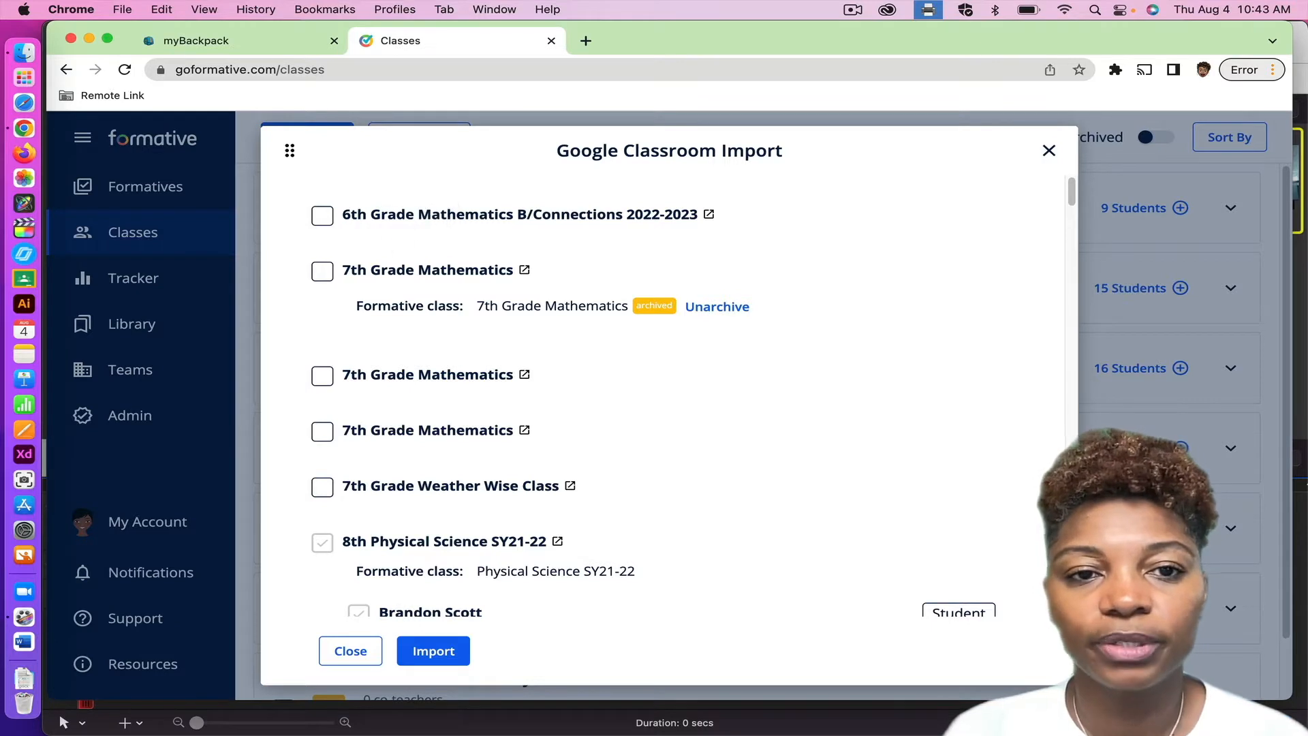
{"action": "left_click", "coordinate": [322, 215]}
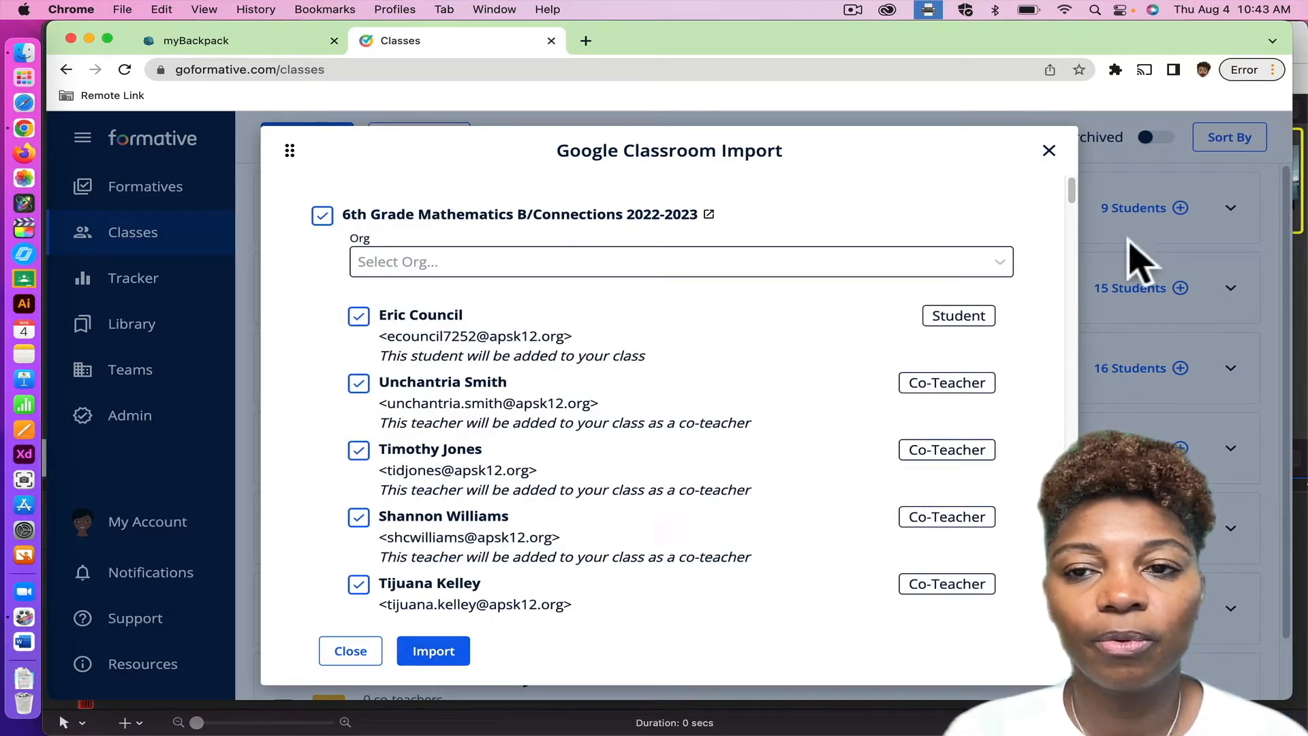
{"action": "left_click", "coordinate": [1048, 151]}
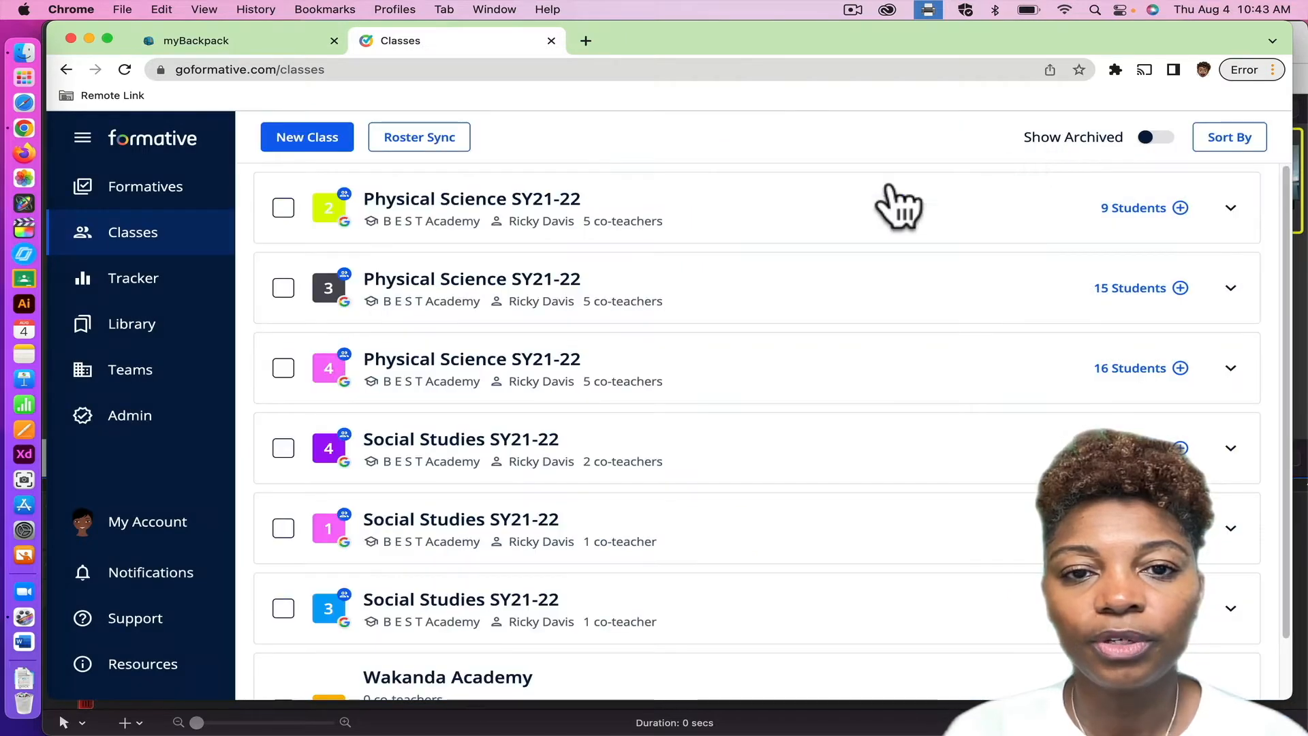
Step: Select the Physical Science SY21-22 class marked 2 and view its editable class details without updating them
{"action": "left_click", "coordinate": [284, 208]}
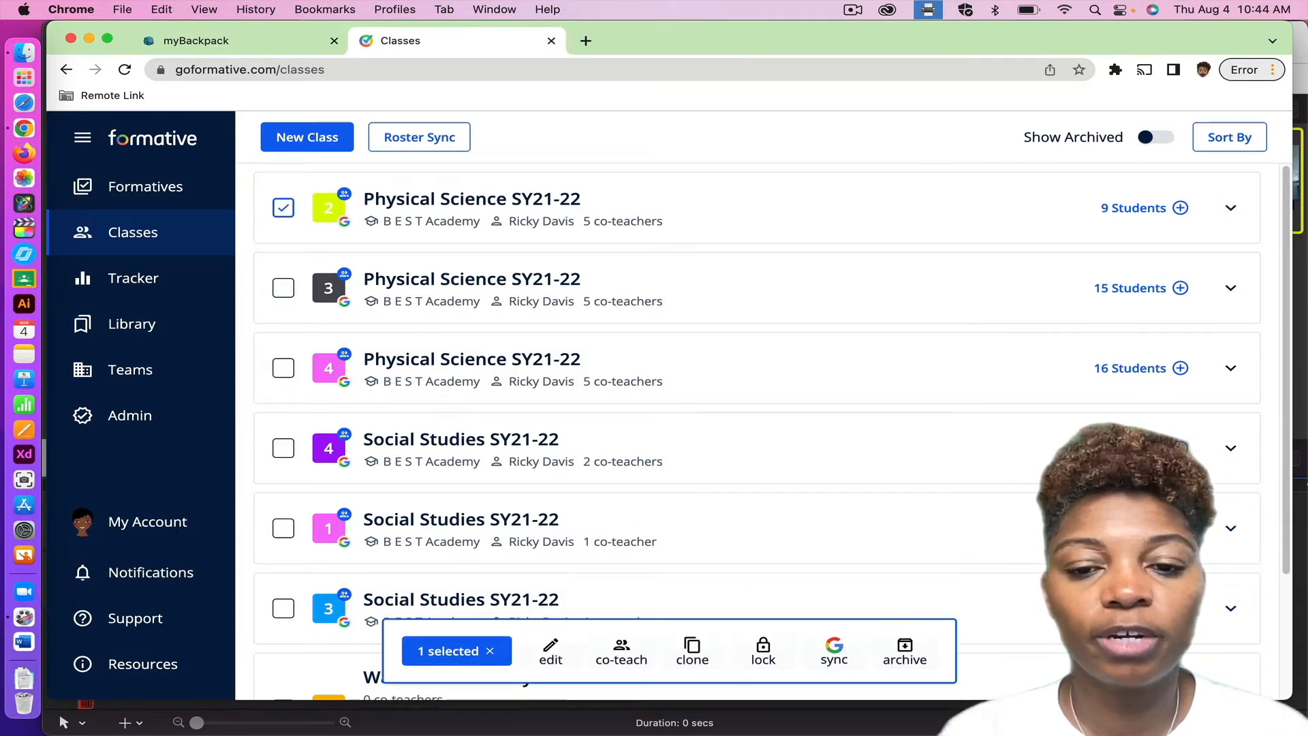
{"action": "left_click", "coordinate": [552, 654]}
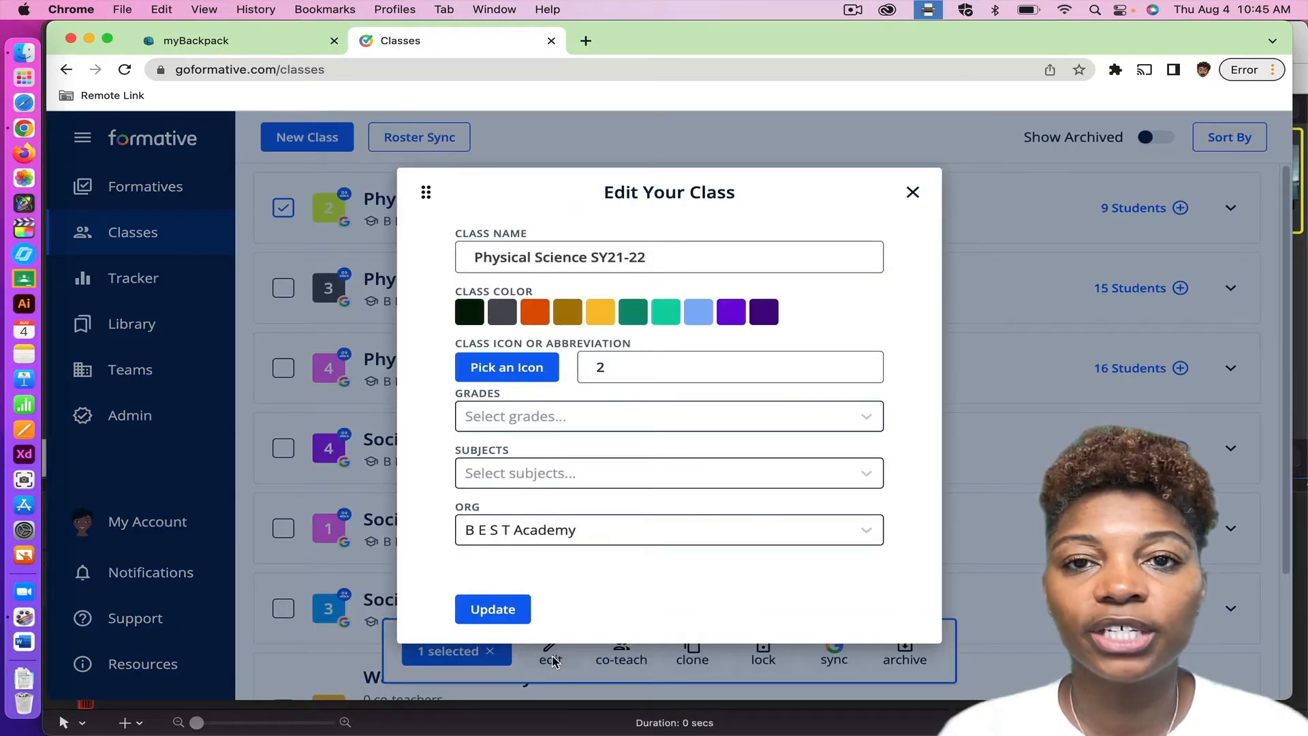
{"action": "left_click", "coordinate": [914, 193]}
Step: View the co-teacher management and Google Classroom sync options for the selected Physical Science class, leaving both unchanged
{"action": "left_click", "coordinate": [621, 651]}
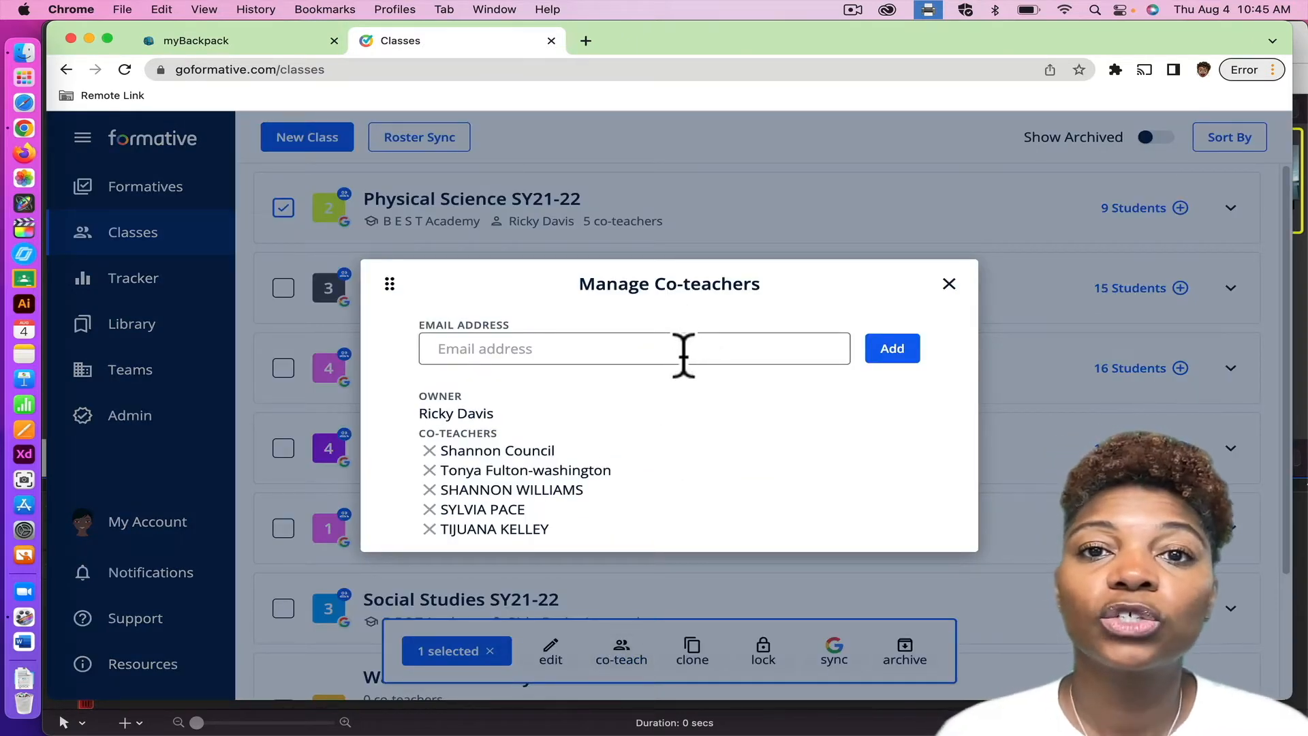
{"action": "left_click", "coordinate": [949, 285]}
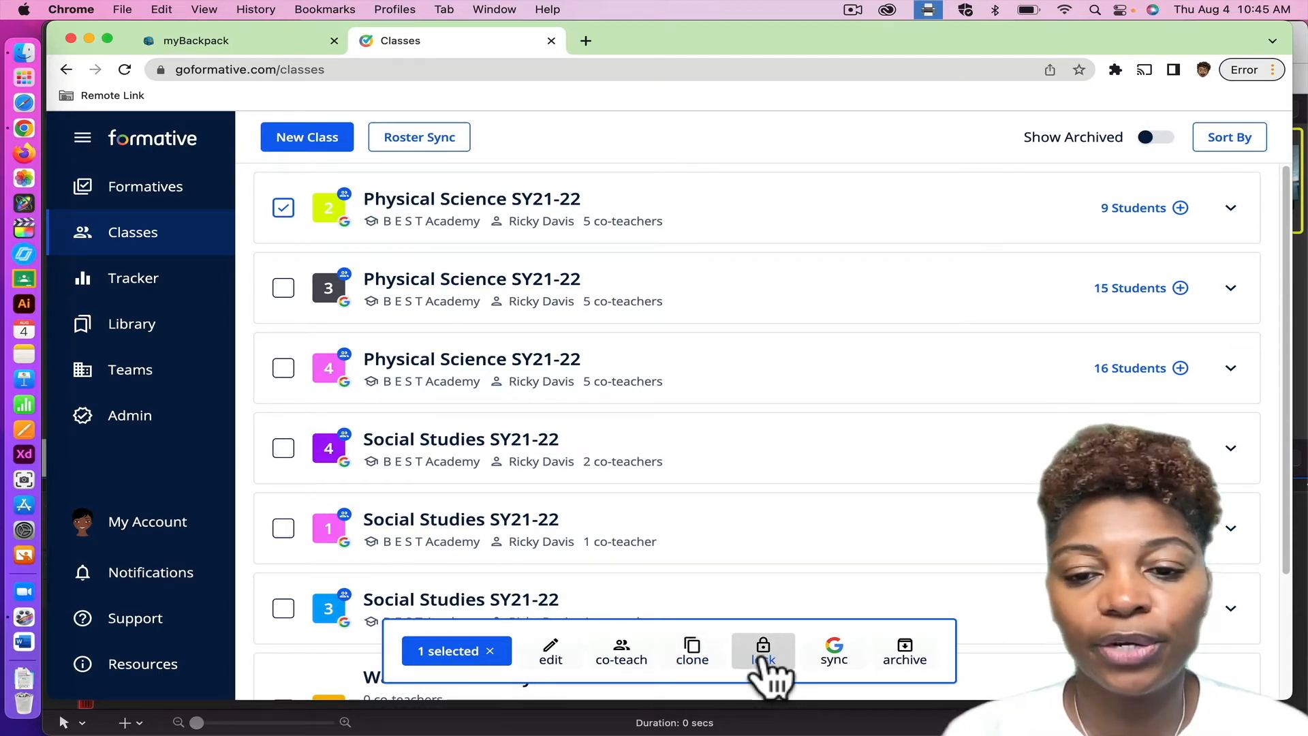
{"action": "left_click", "coordinate": [835, 654]}
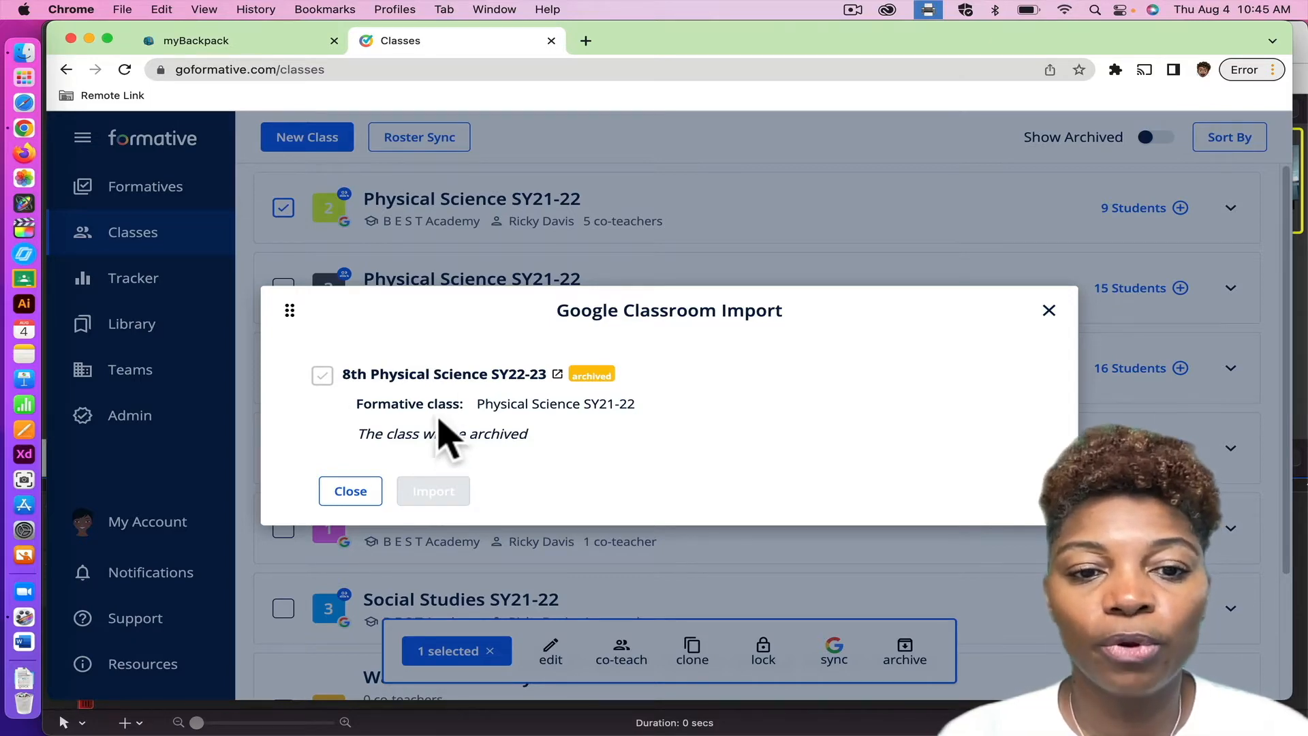
{"action": "left_click", "coordinate": [1049, 311]}
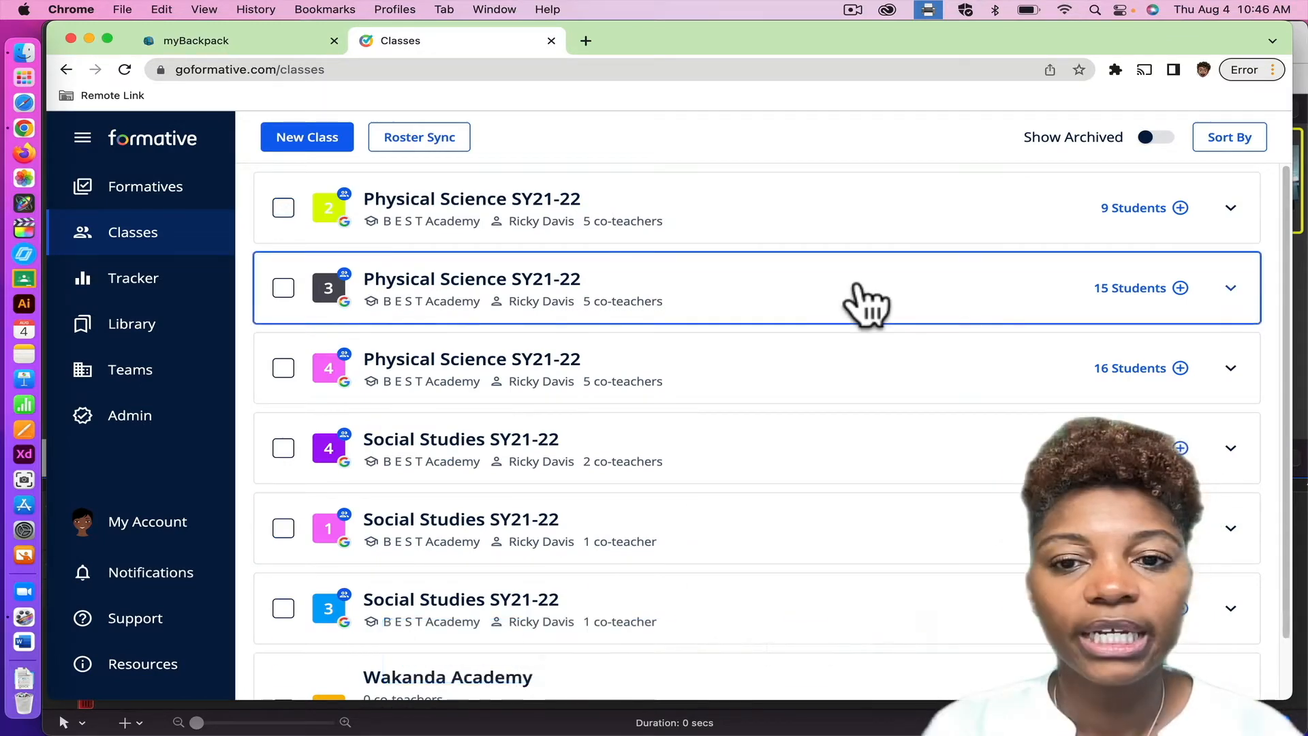
Step: Expand the roster of the Physical Science SY21-22 class marked 3, view the actions available for one student, and deselect the student
{"action": "left_click", "coordinate": [854, 285]}
{"action": "scroll", "coordinate": [811, 438], "scroll_direction": "down", "scroll_amount": 5}
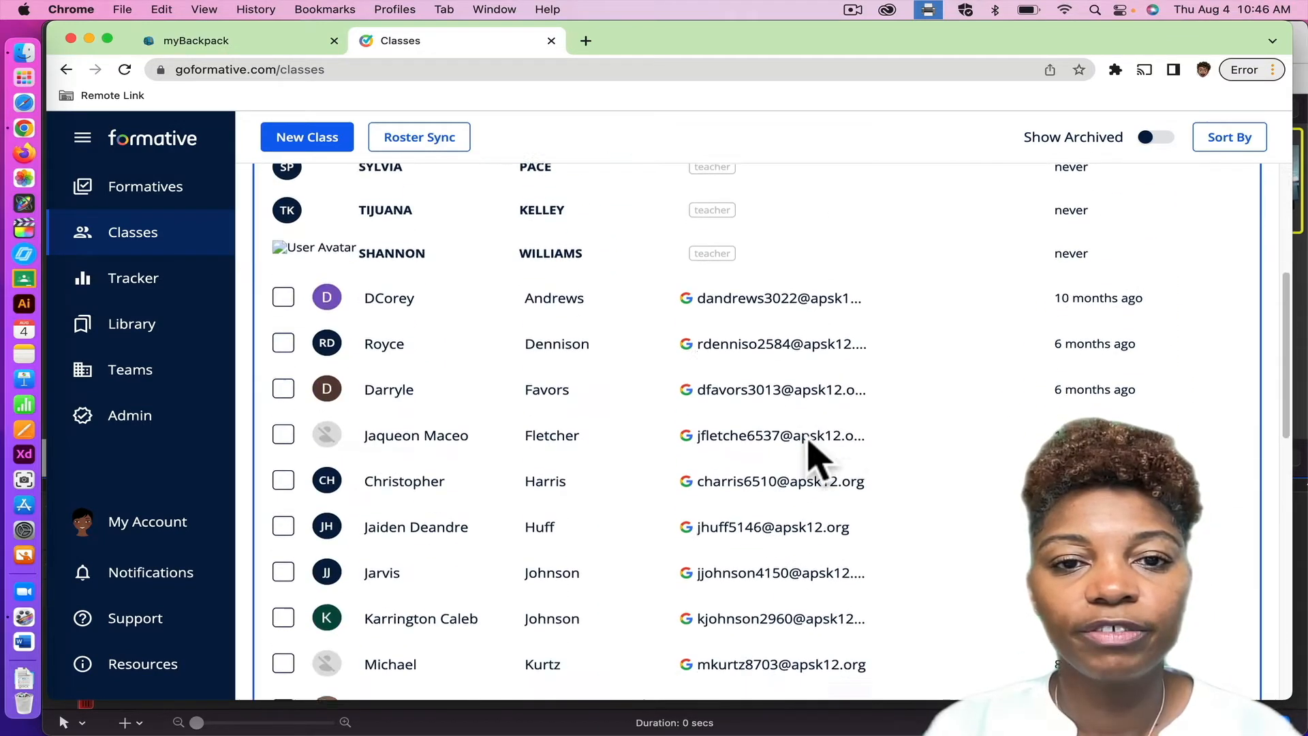
{"action": "scroll", "coordinate": [815, 460], "scroll_direction": "down", "scroll_amount": 1}
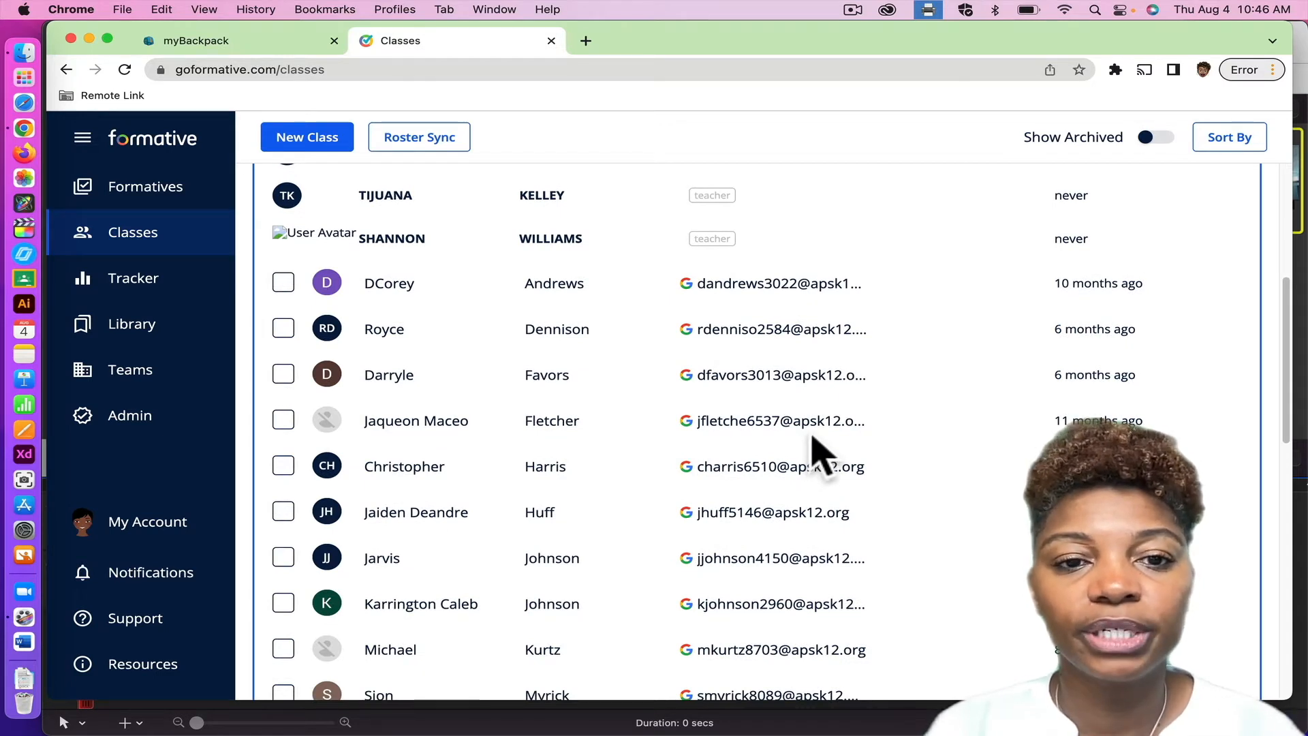
{"action": "left_click", "coordinate": [284, 329]}
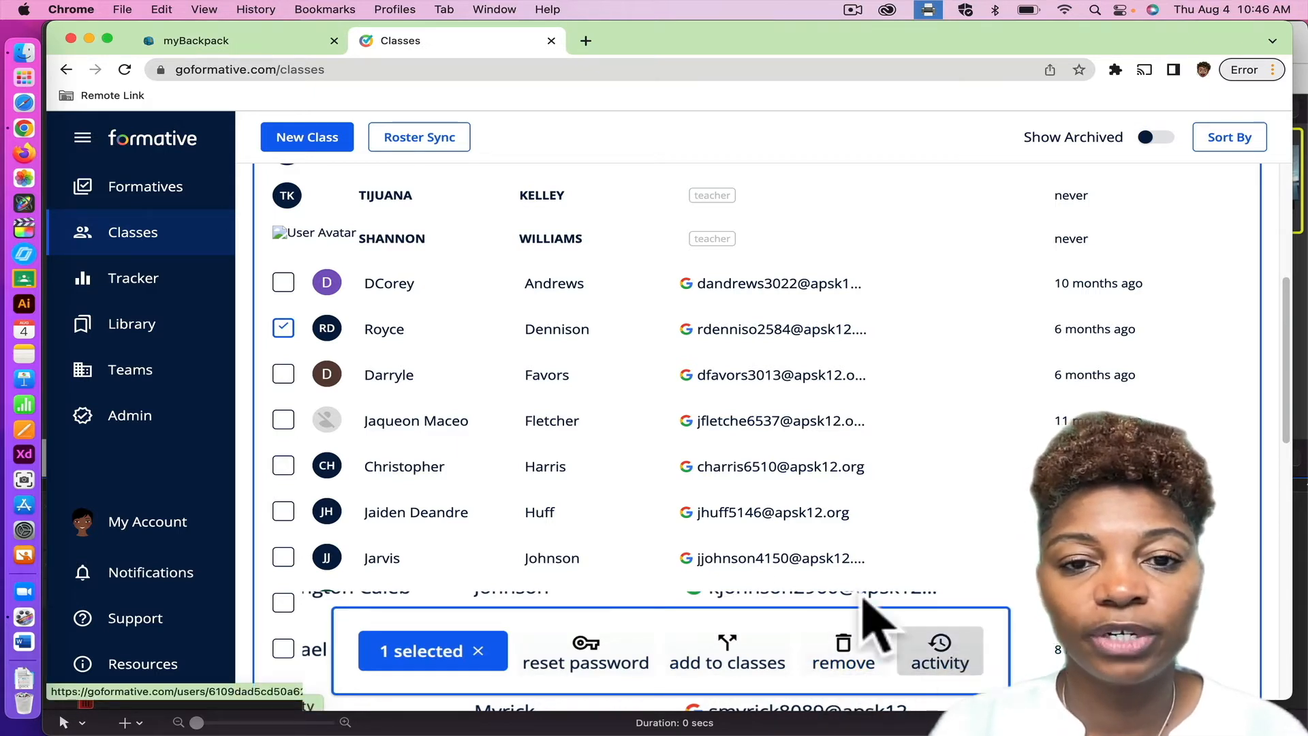
{"action": "left_click", "coordinate": [283, 328]}
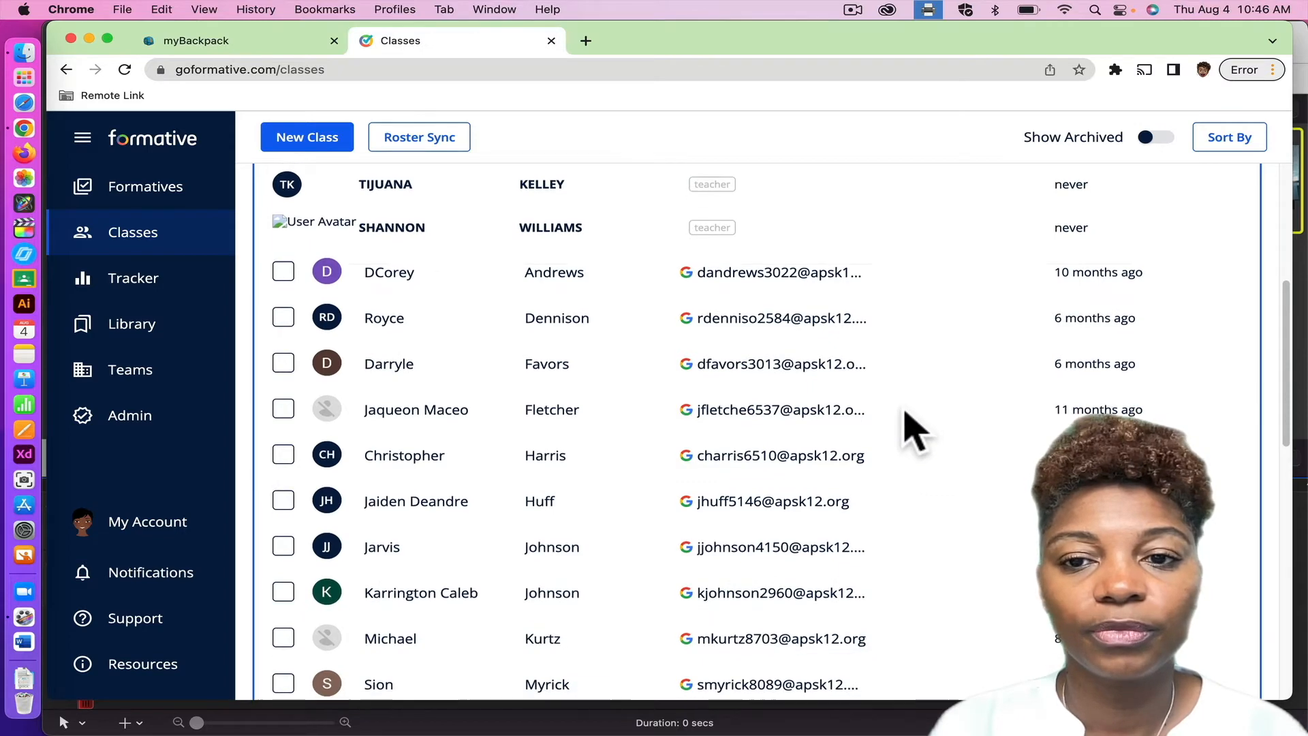
Step: Show the roster's accommodations column and view the second student's accommodation settings without updating them
{"action": "scroll", "coordinate": [913, 429], "scroll_direction": "up", "scroll_amount": 5}
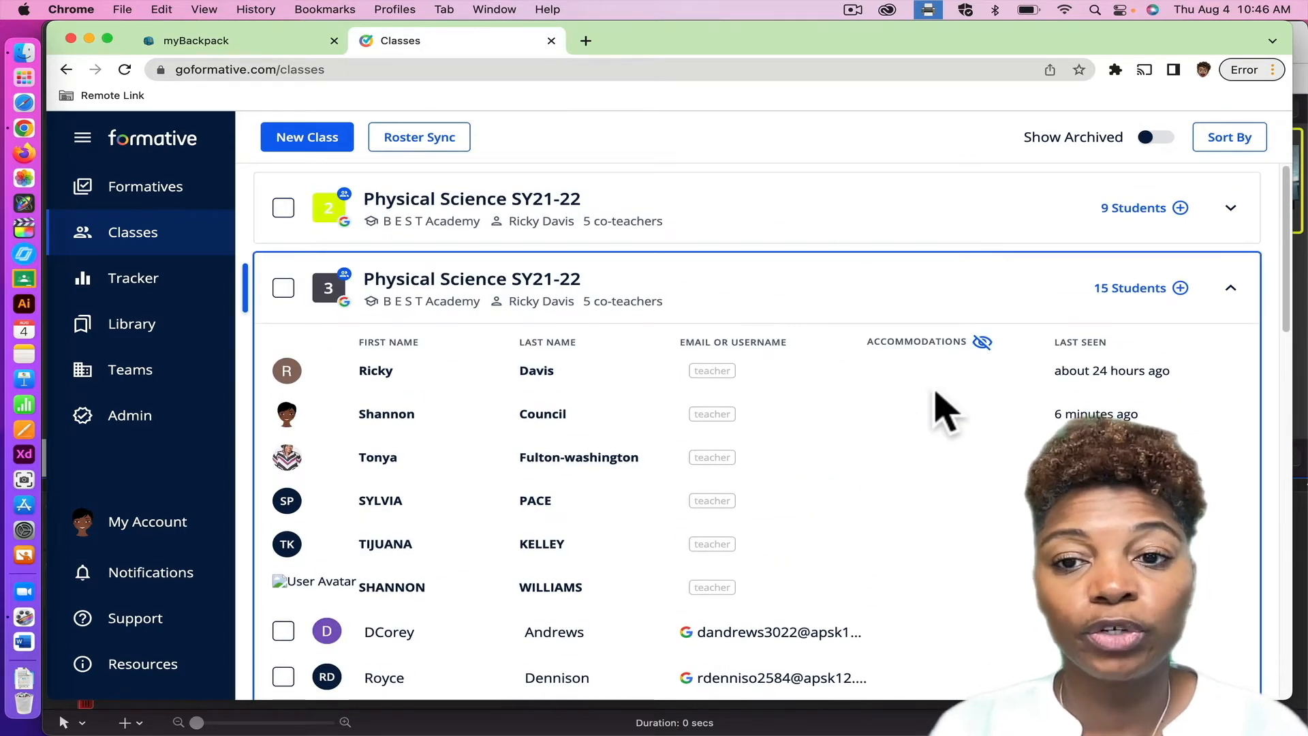
{"action": "left_click", "coordinate": [983, 342]}
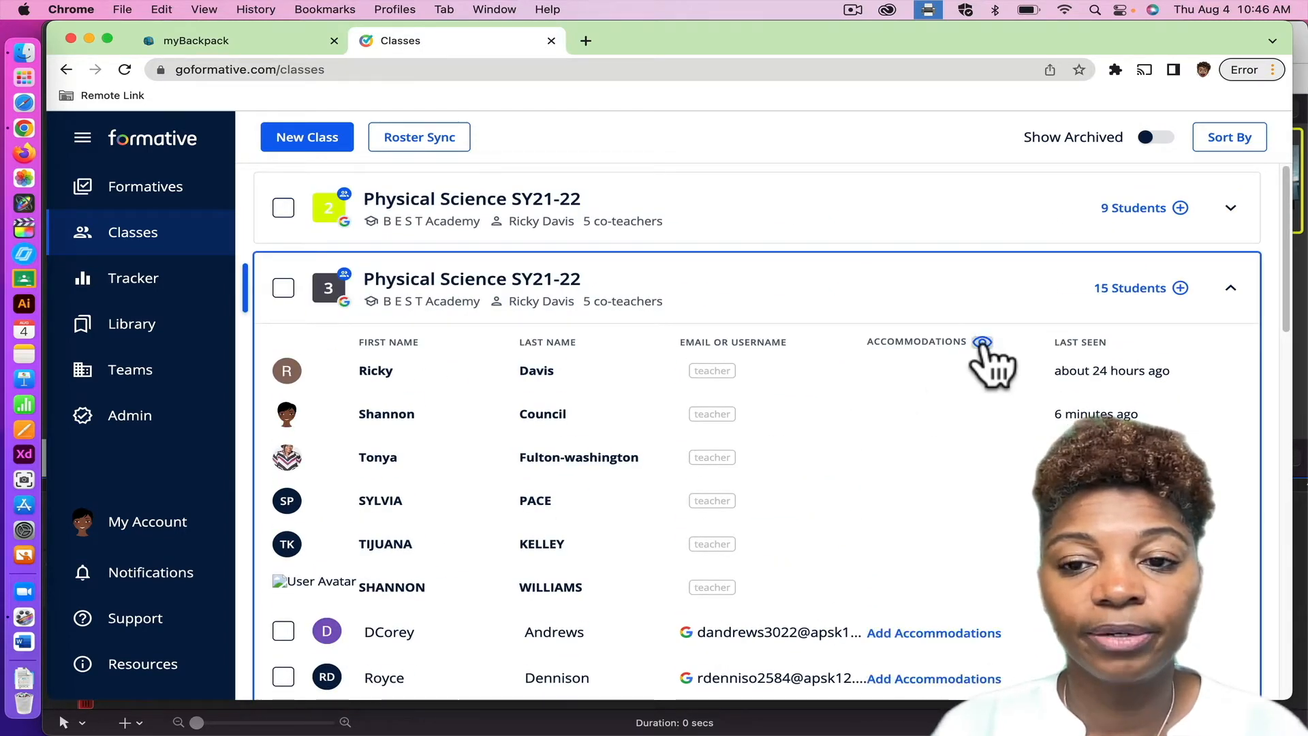
{"action": "scroll", "coordinate": [930, 481], "scroll_direction": "down", "scroll_amount": 2}
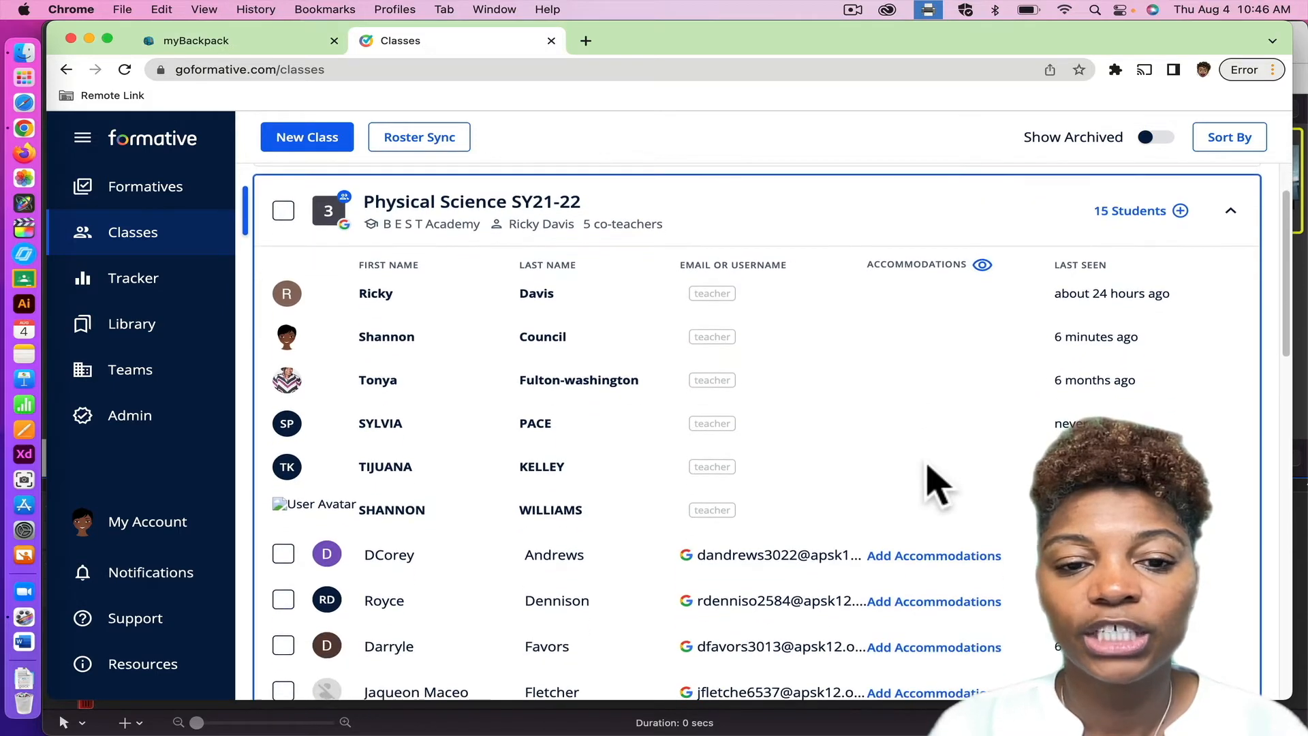
{"action": "scroll", "coordinate": [930, 481], "scroll_direction": "down", "scroll_amount": 1}
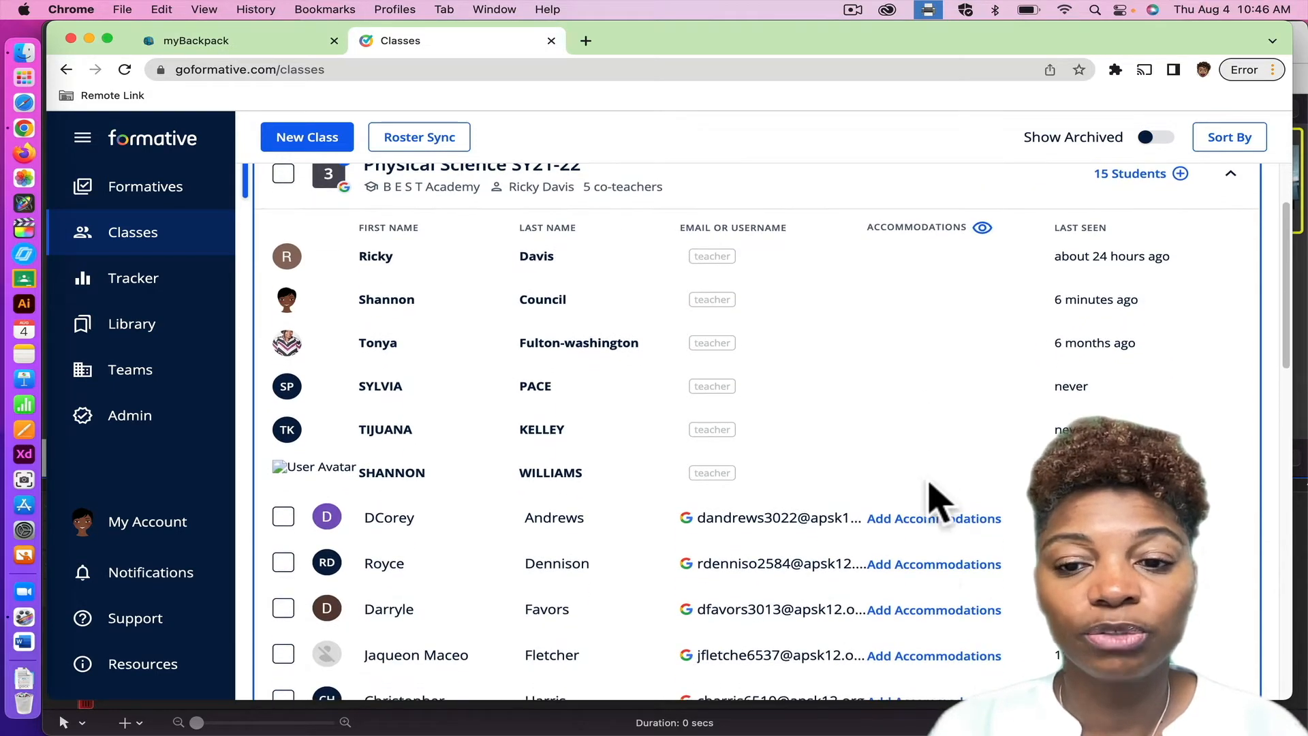
{"action": "left_click", "coordinate": [928, 567]}
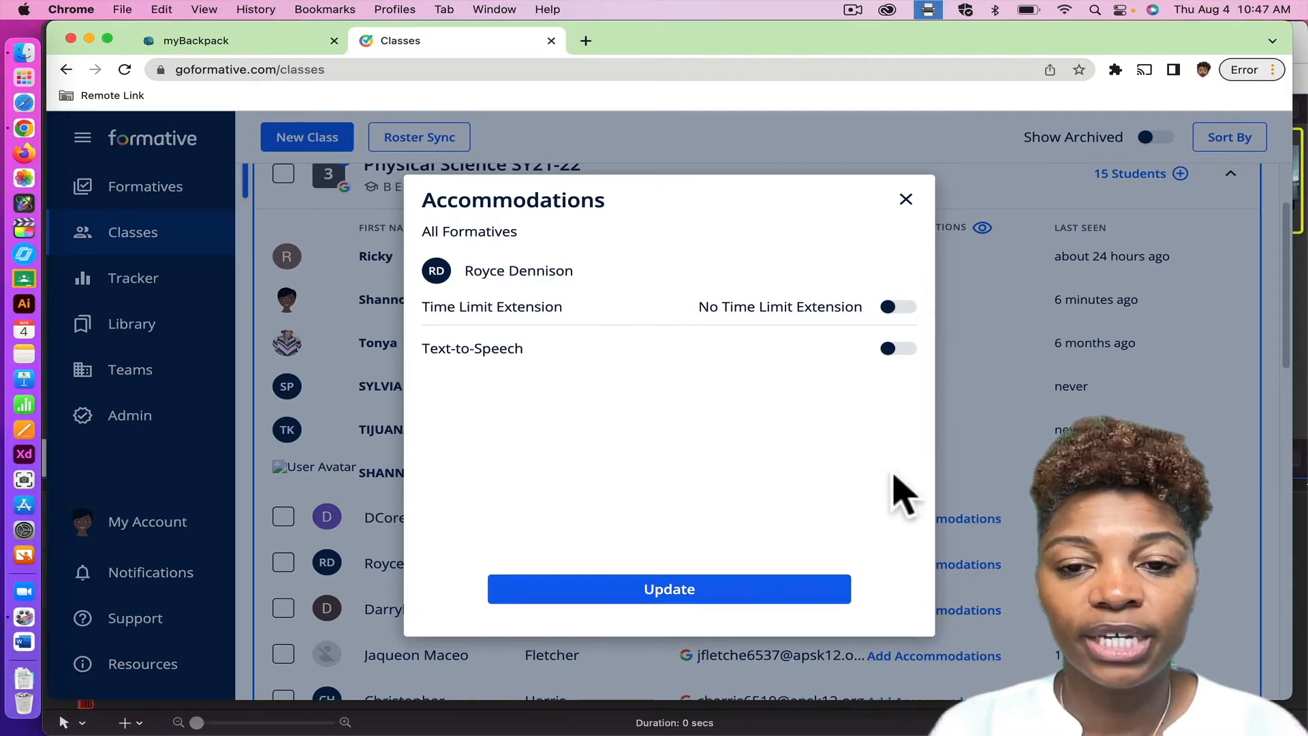
{"action": "left_click", "coordinate": [906, 199]}
Step: Create a new formative and title it "Training Formative 101"
{"action": "left_click", "coordinate": [145, 143]}
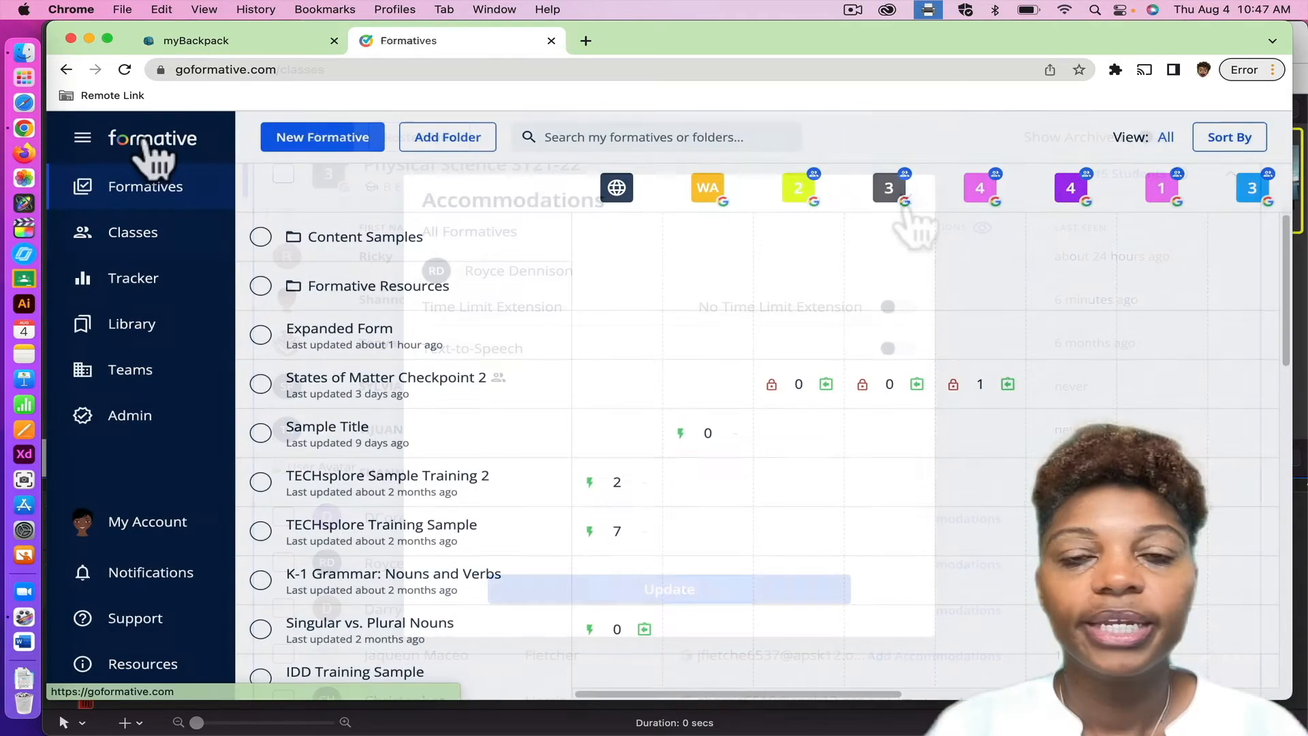
{"action": "left_click", "coordinate": [326, 143]}
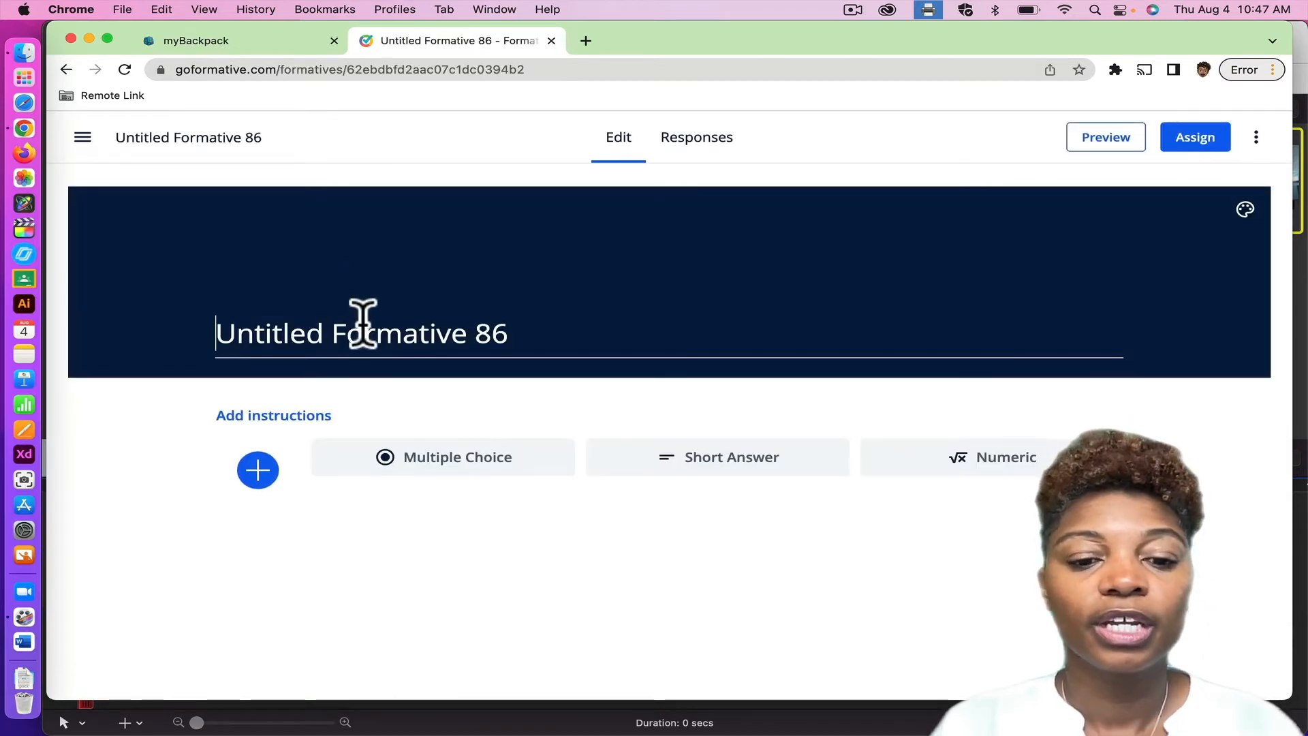
{"action": "left_click", "coordinate": [362, 323]}
{"action": "type", "text": "Training "}
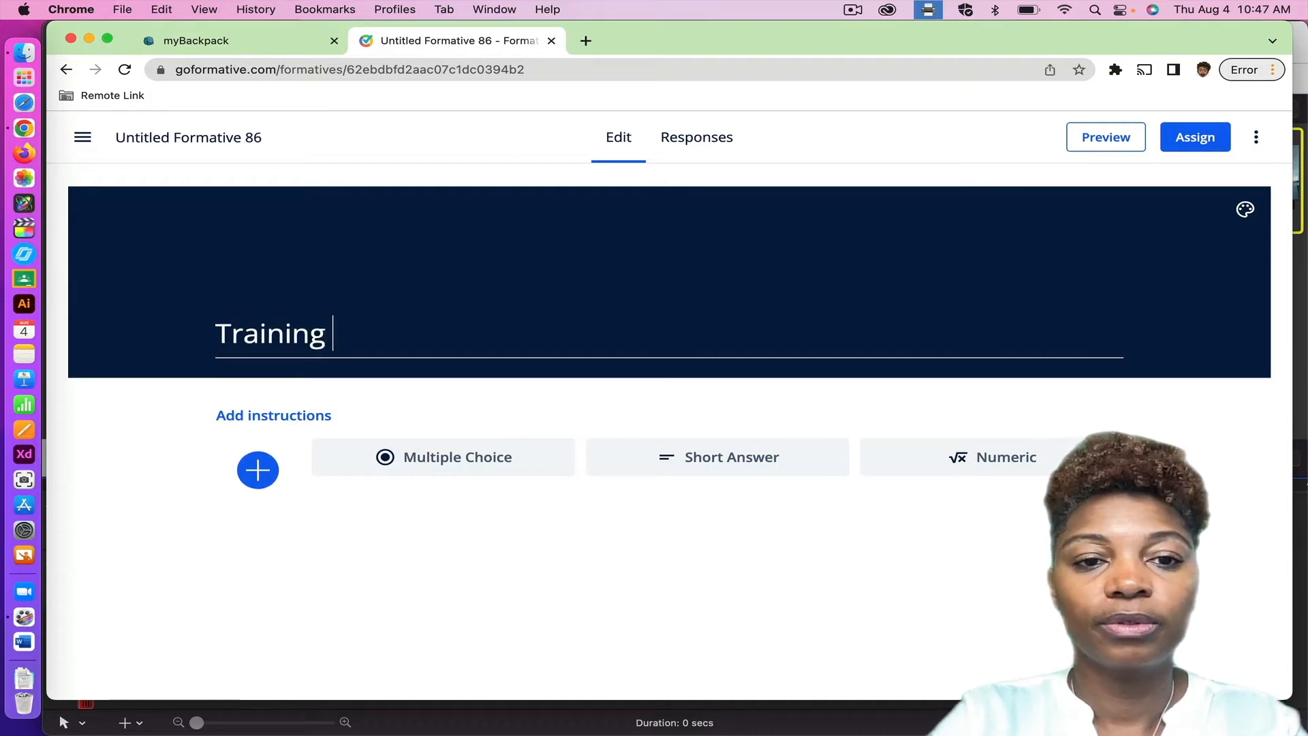
{"action": "type", "text": "Formative 10"}
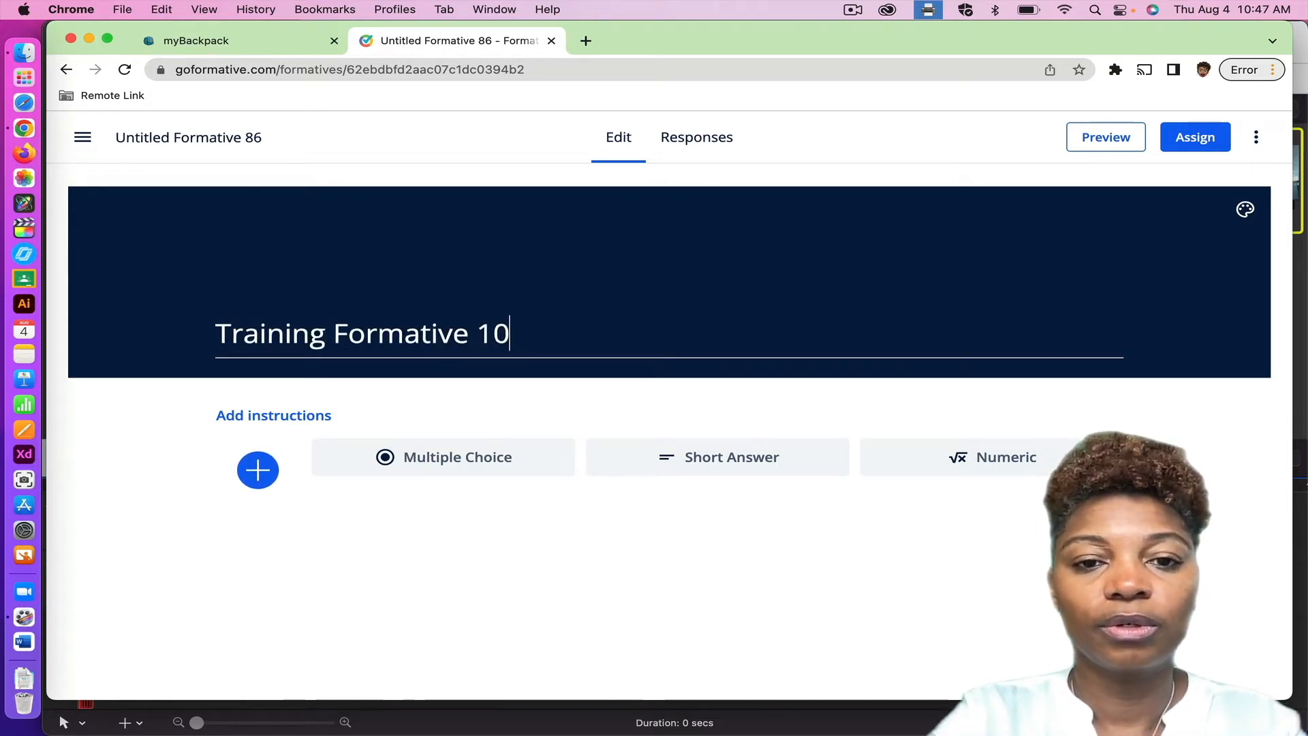
{"action": "type", "text": "10"}
{"action": "key", "text": "BackSpace"}
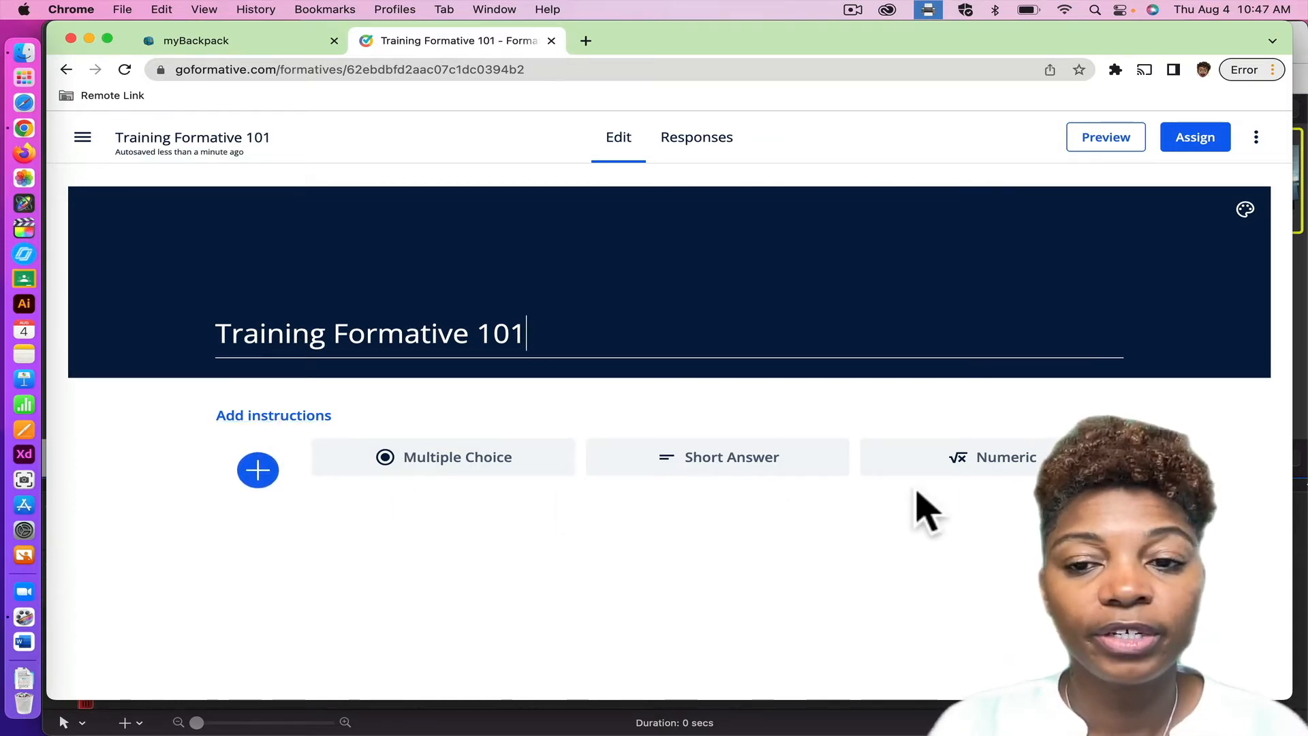
Step: Add a multiple choice question to the formative with the question text "2+2"
{"action": "left_click", "coordinate": [254, 471]}
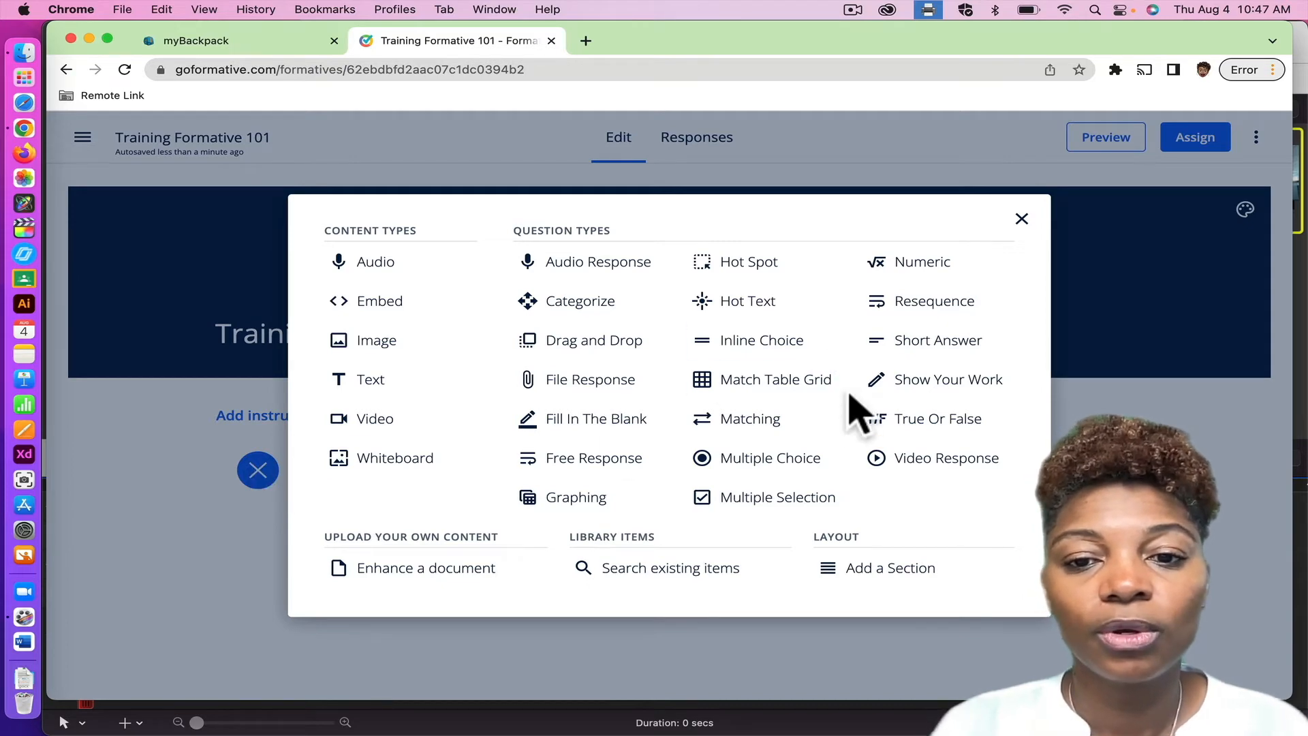
{"action": "left_click", "coordinate": [779, 466]}
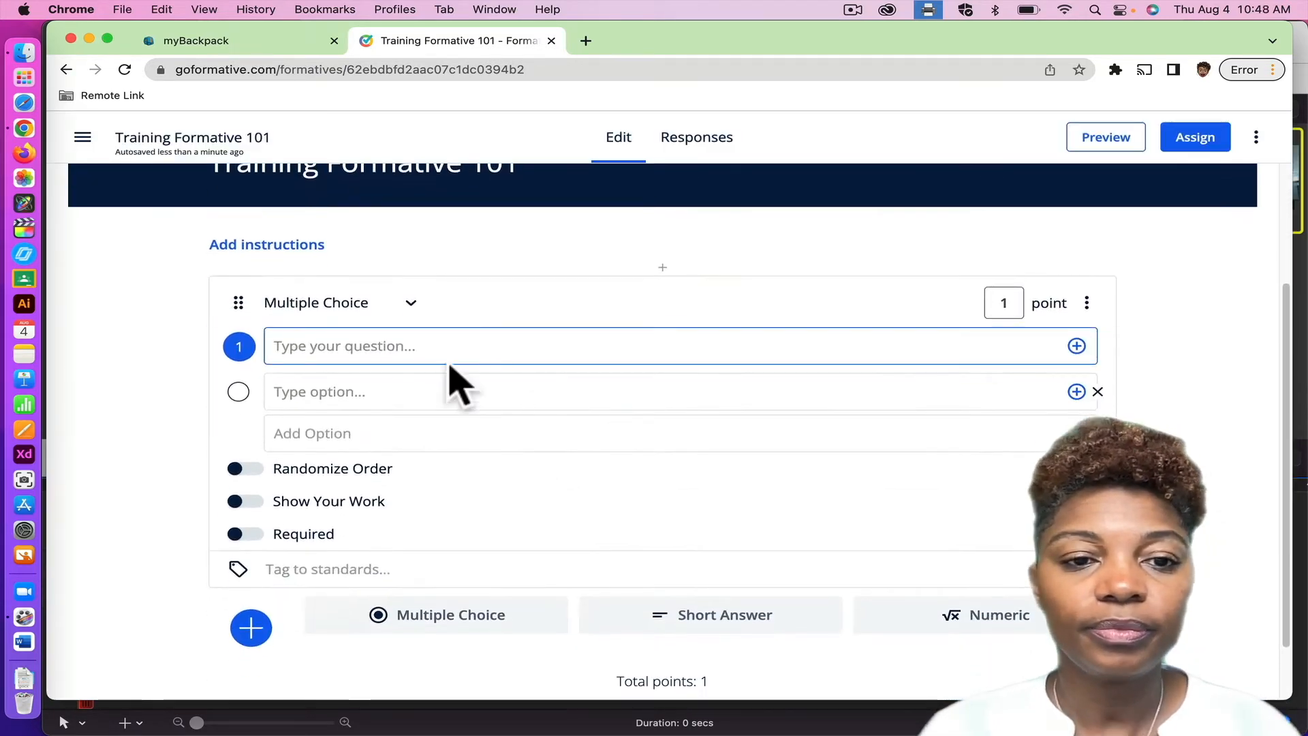
{"action": "type", "text": "2+2"}
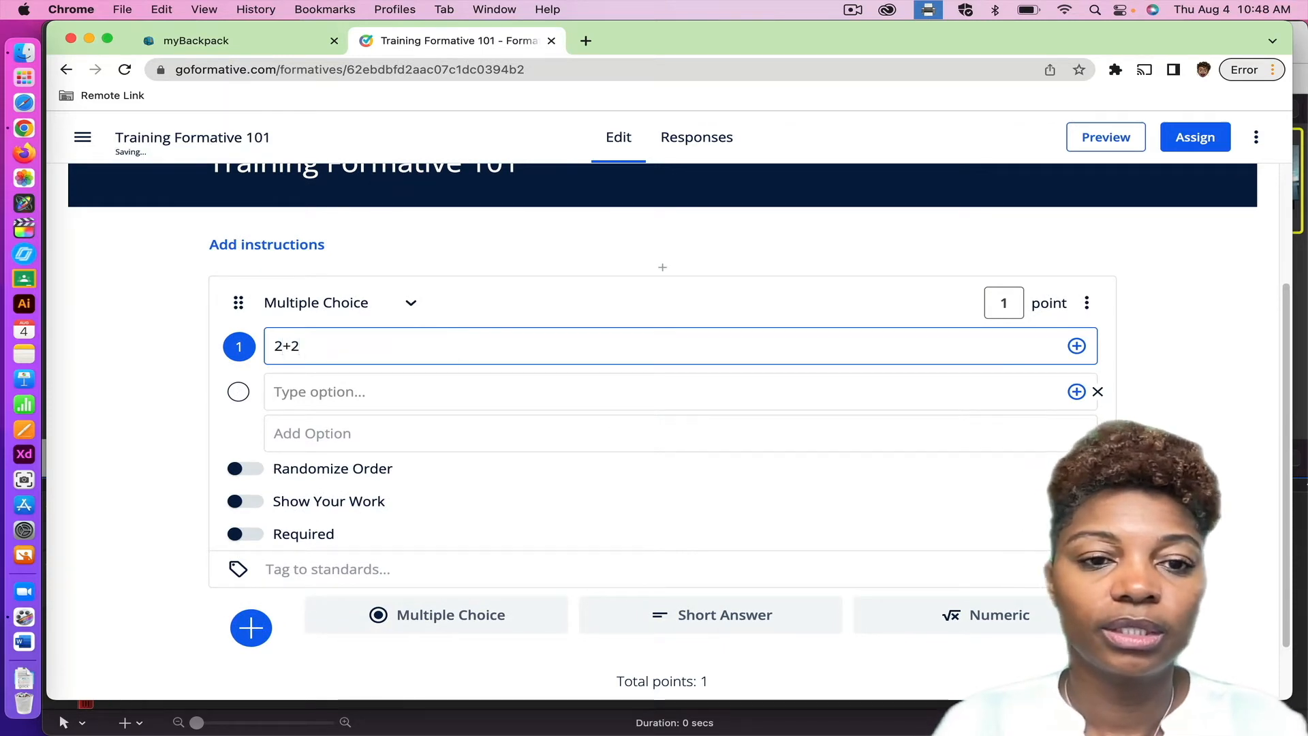
Step: Enter the answer options 4, 5, 6 and 7 for the 2+2 question and mark 4 as correct
{"action": "left_click", "coordinate": [439, 385]}
{"action": "type", "text": "4"}
{"action": "key", "text": "Return"}
{"action": "type", "text": "5"}
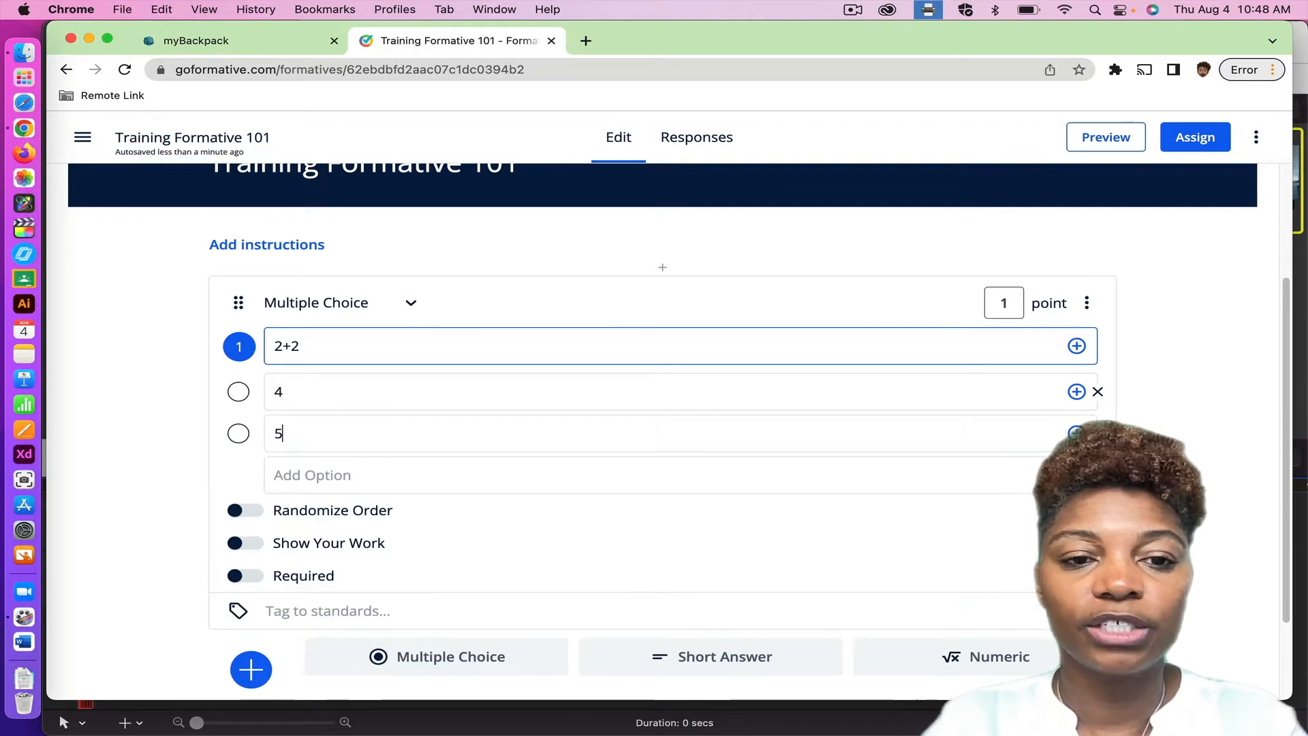
{"action": "key", "text": "Return"}
{"action": "type", "text": "6"}
{"action": "key", "text": "Return"}
{"action": "type", "text": "7"}
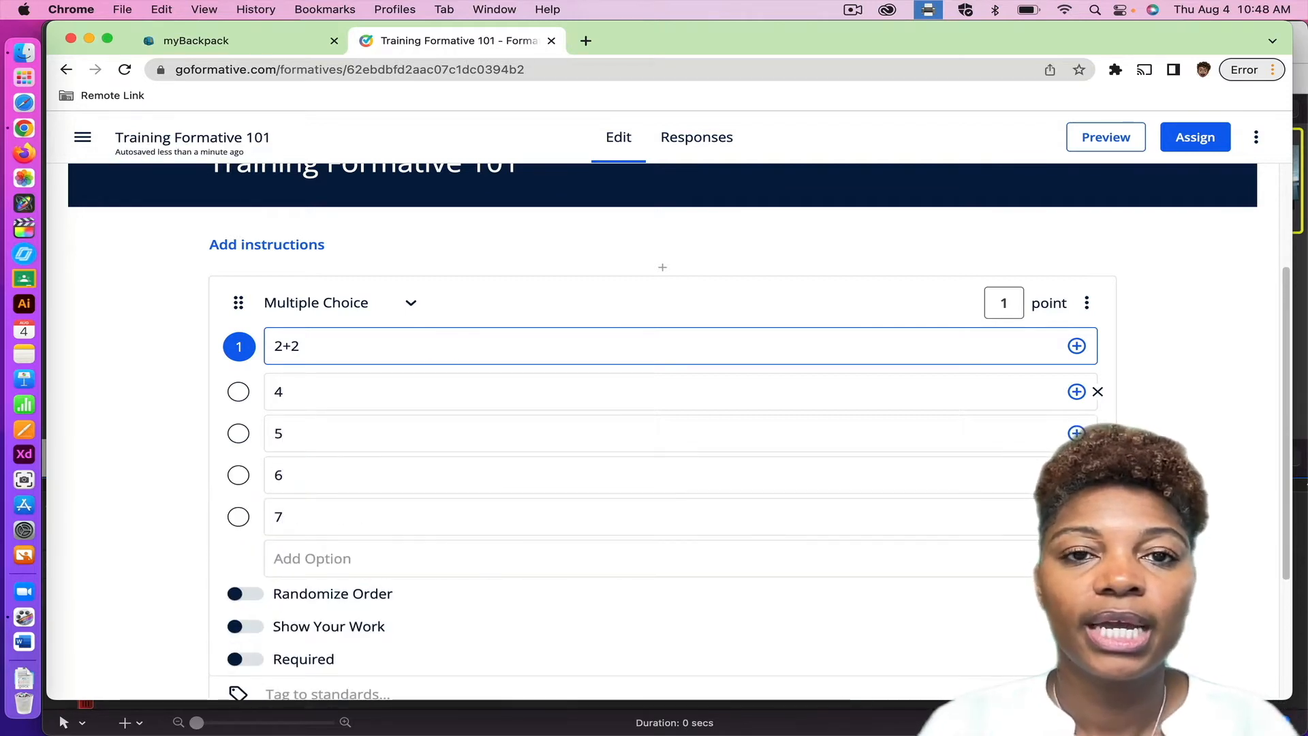
{"action": "left_click", "coordinate": [239, 392]}
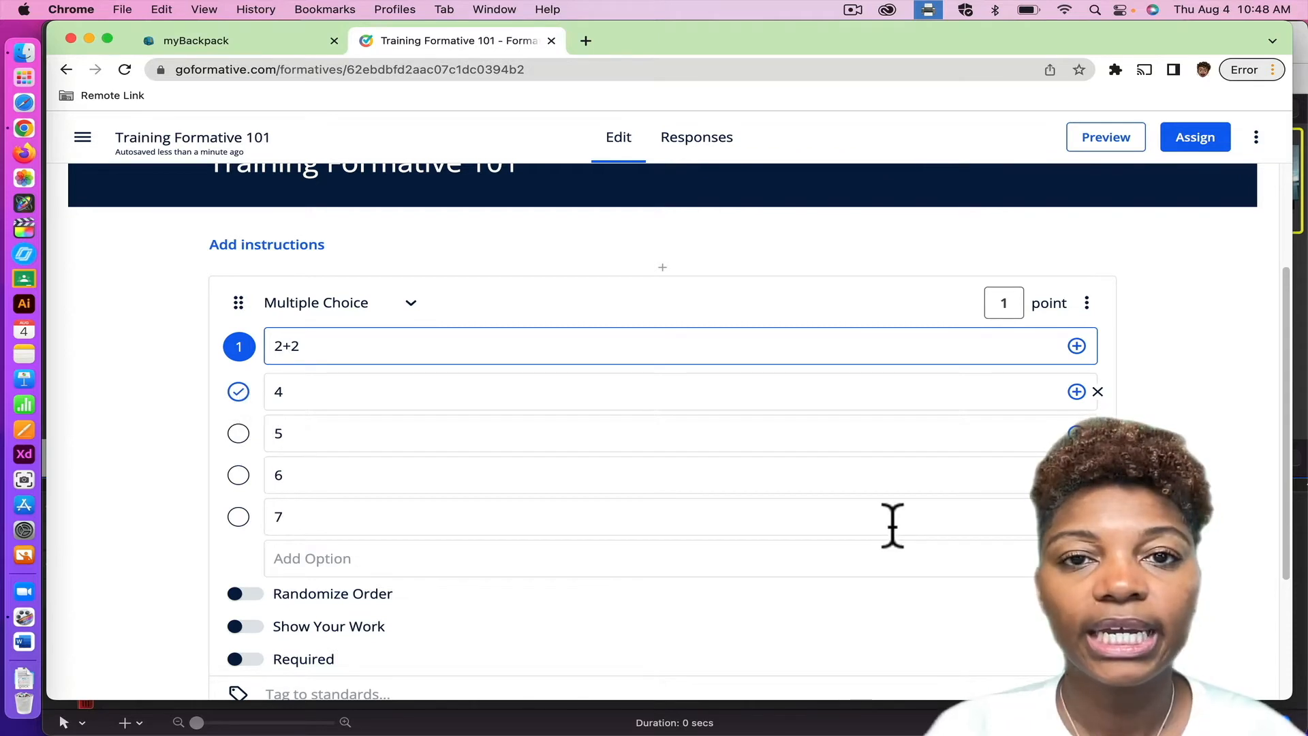
Step: Look over the media types that can be attached to the question text and the question's settings, without adding anything
{"action": "left_click", "coordinate": [1077, 346]}
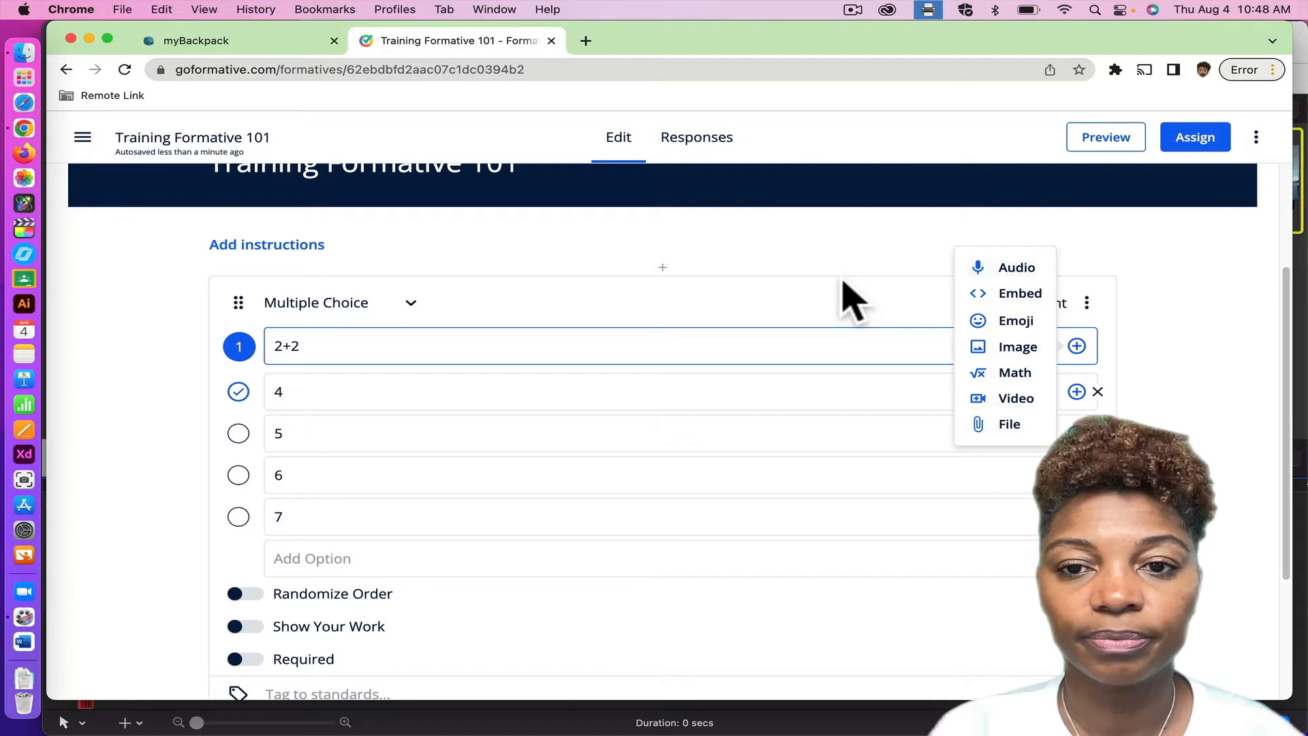
{"action": "left_click", "coordinate": [845, 300]}
{"action": "scroll", "coordinate": [360, 612], "scroll_direction": "down", "scroll_amount": 2}
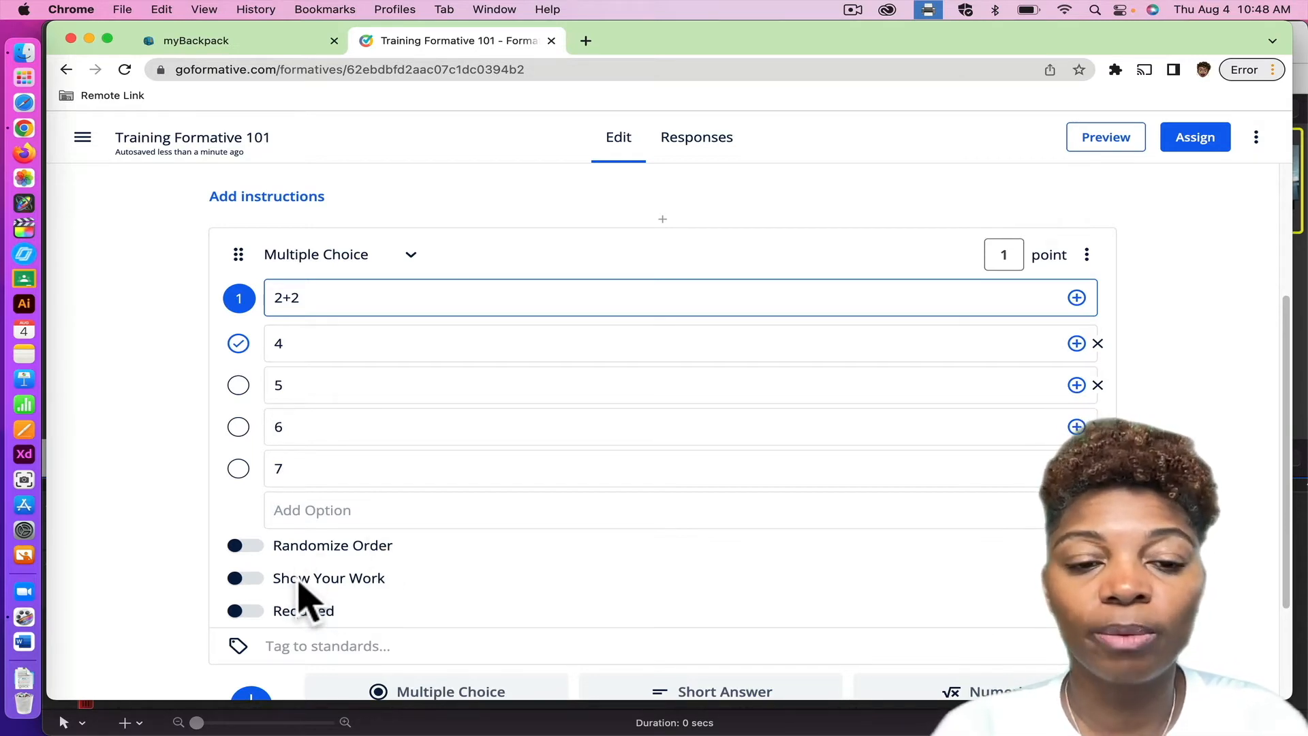
Step: Make the 2+2 question required
{"action": "left_click", "coordinate": [253, 612]}
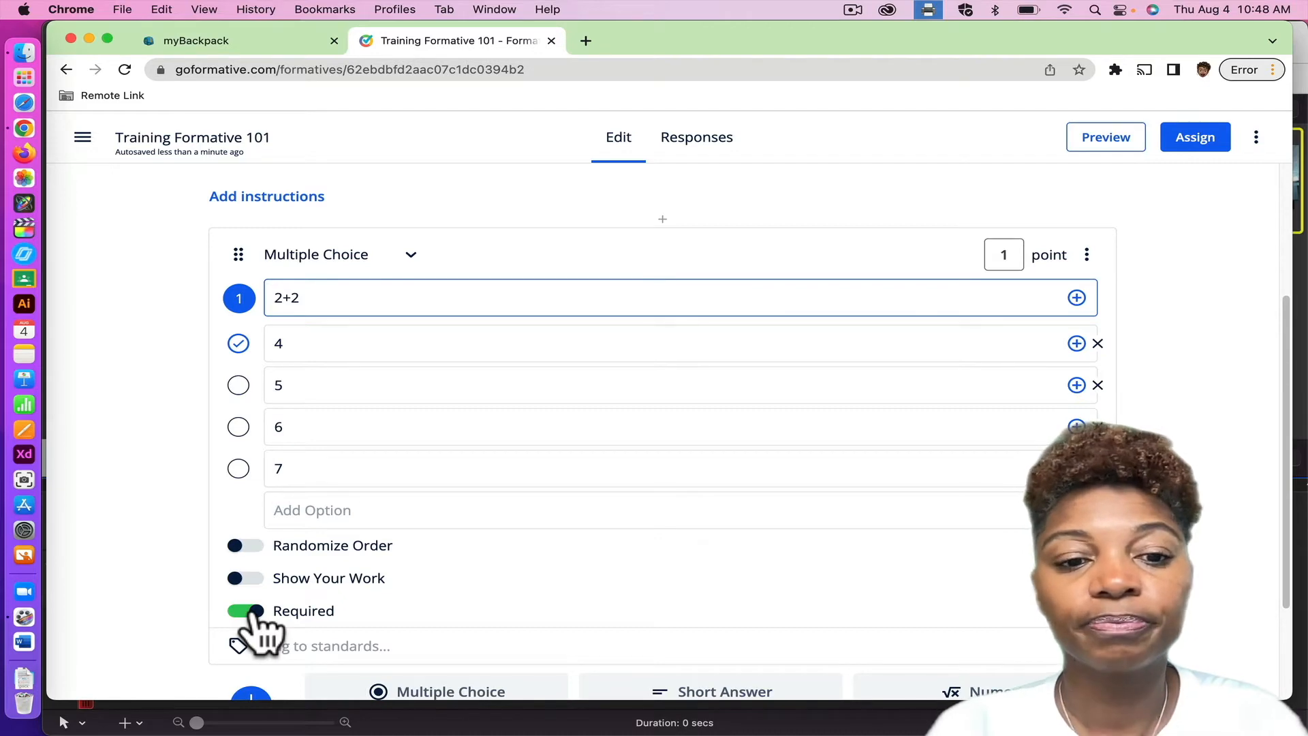
Step: Browse the available standards sets to Georgia Mathematics Grade 6 for the 2+2 question, and leave without adding the set
{"action": "left_click", "coordinate": [333, 644]}
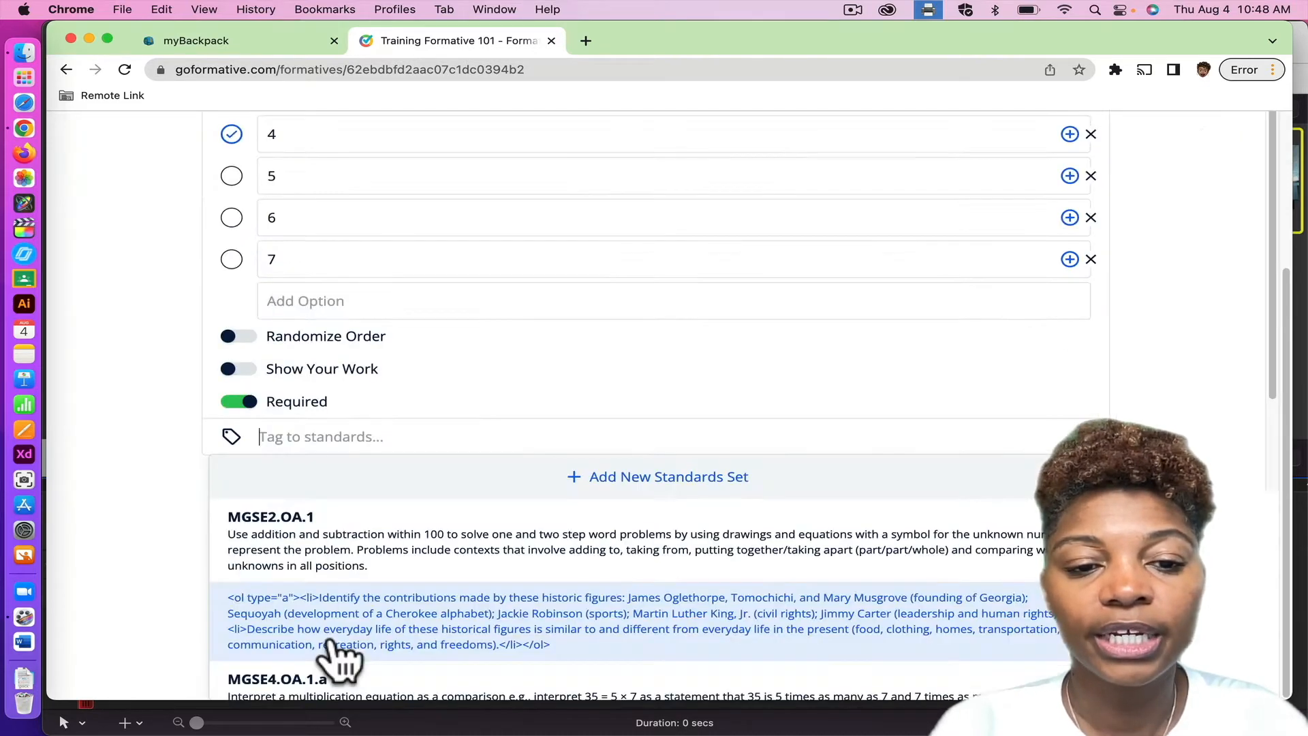
{"action": "left_click", "coordinate": [669, 477]}
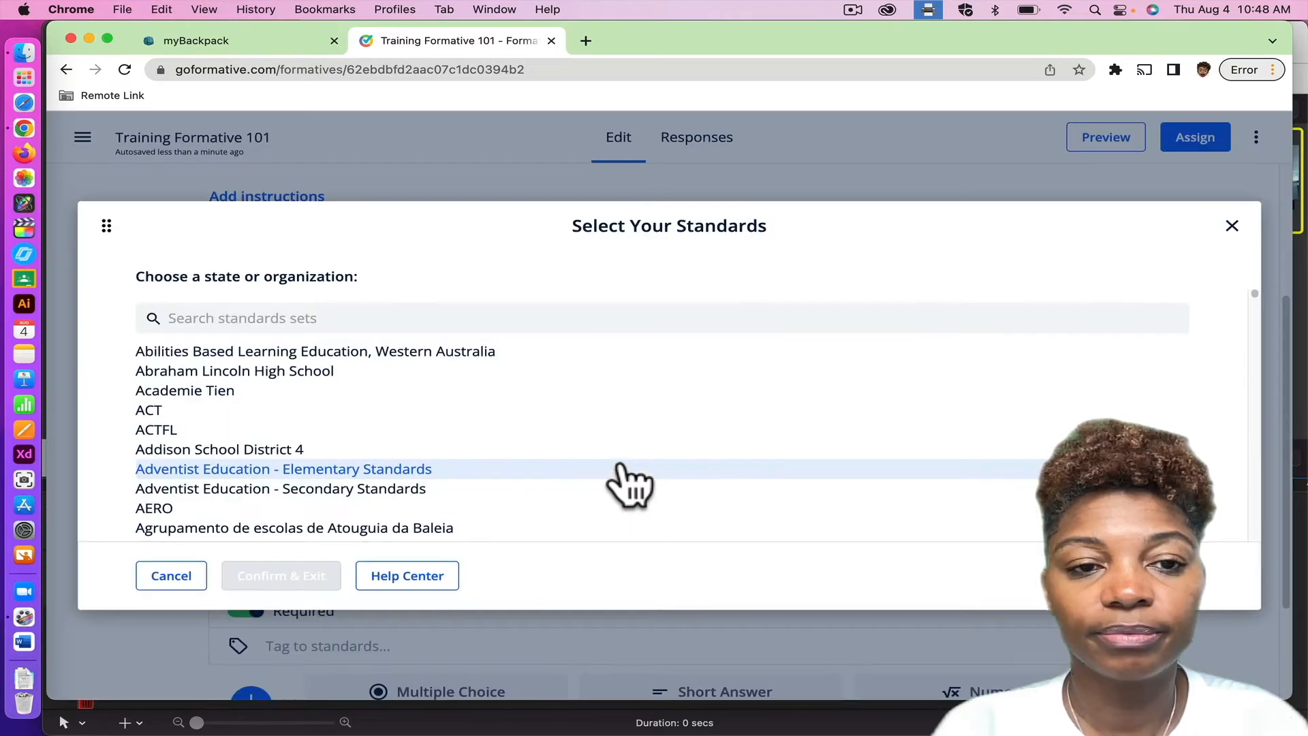
{"action": "left_click", "coordinate": [349, 310]}
{"action": "type", "text": "geo"}
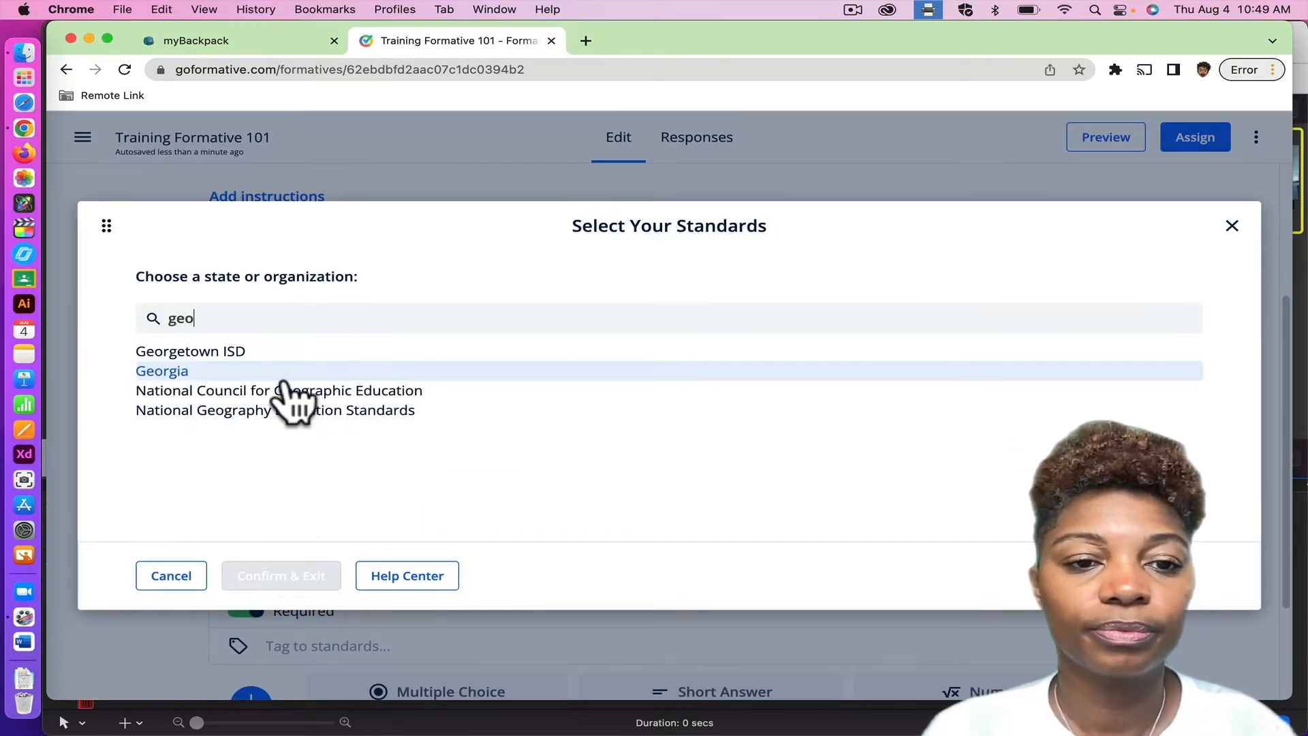
{"action": "left_click", "coordinate": [181, 372]}
{"action": "scroll", "coordinate": [180, 508], "scroll_direction": "down", "scroll_amount": 10}
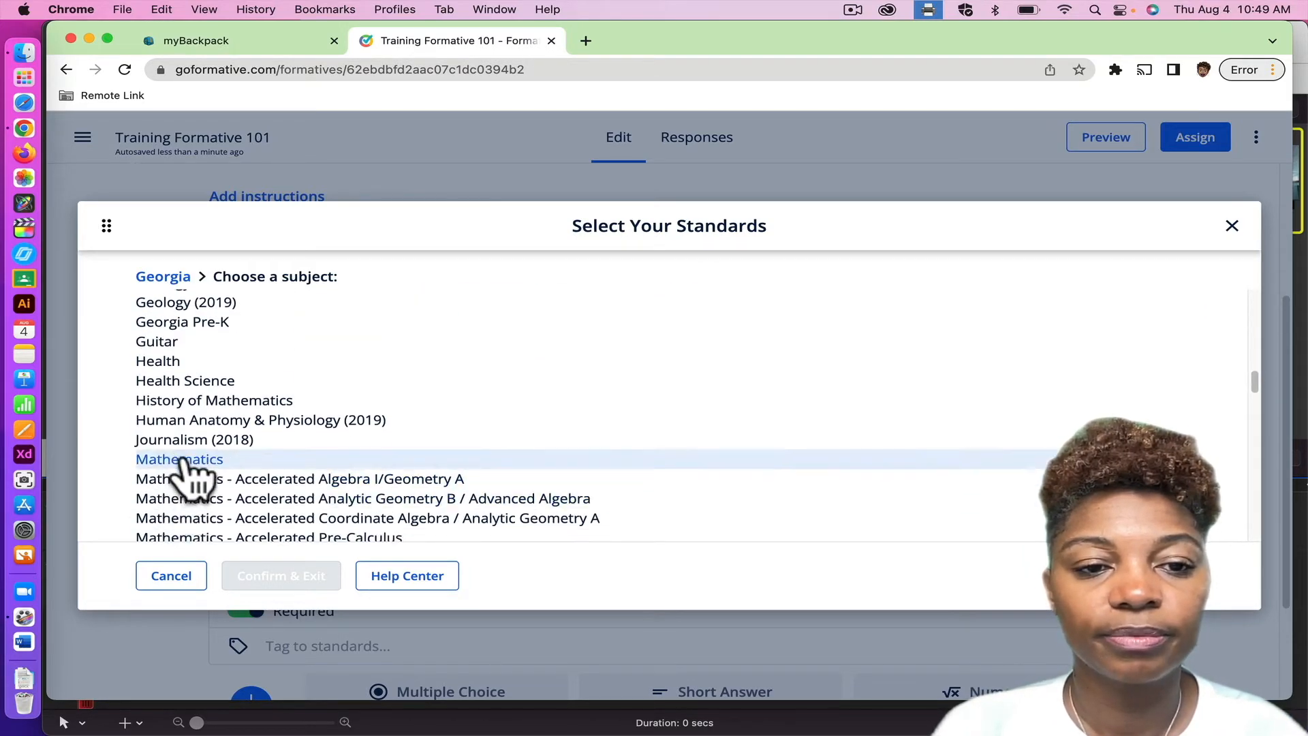
{"action": "left_click", "coordinate": [181, 459]}
{"action": "left_click", "coordinate": [182, 414]}
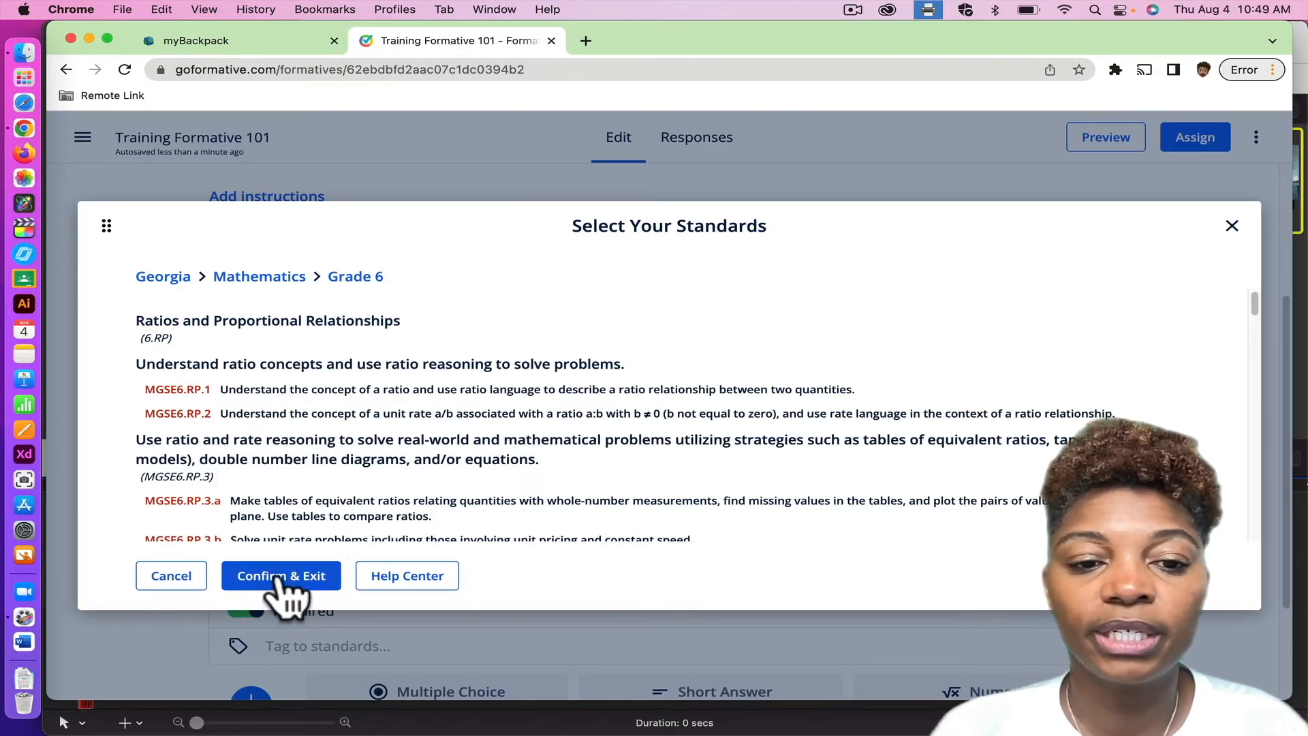
{"action": "left_click", "coordinate": [1232, 226]}
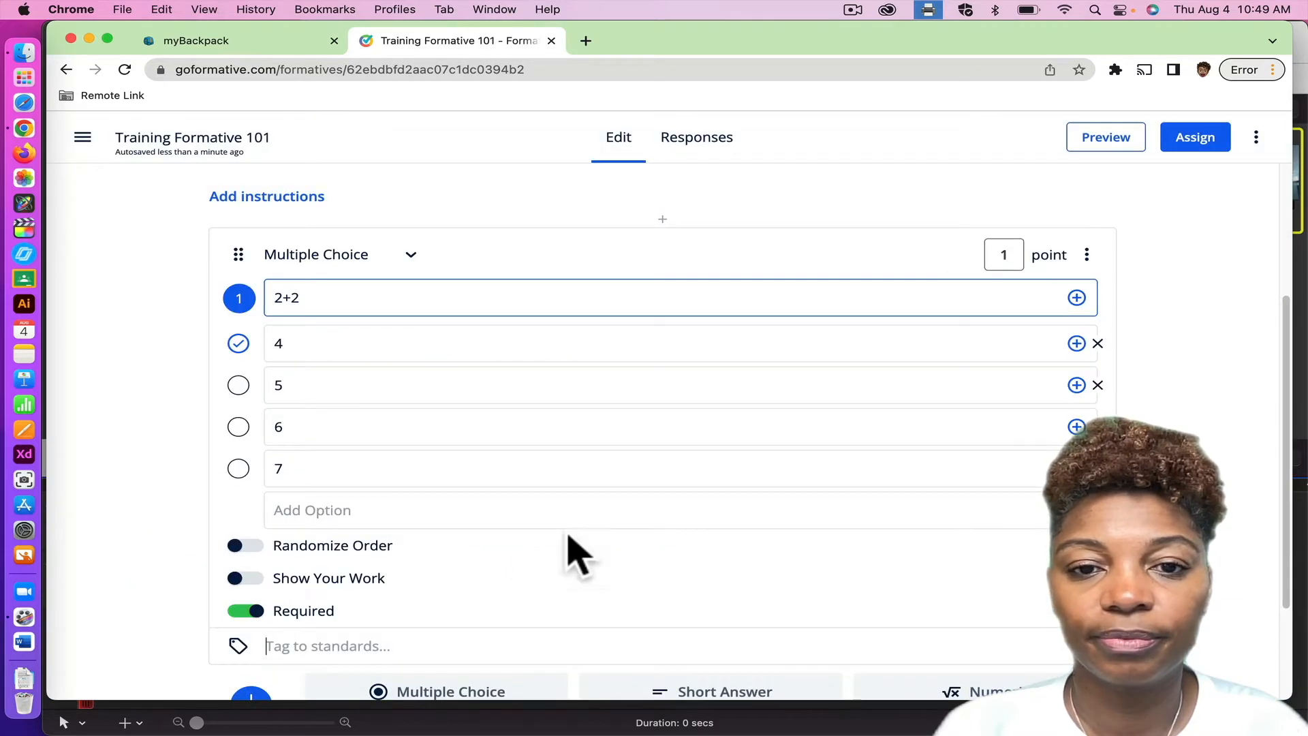
Step: Tag the 2+2 question with the standard MGSE2.OA.1
{"action": "left_click", "coordinate": [400, 462]}
{"action": "left_click", "coordinate": [345, 640]}
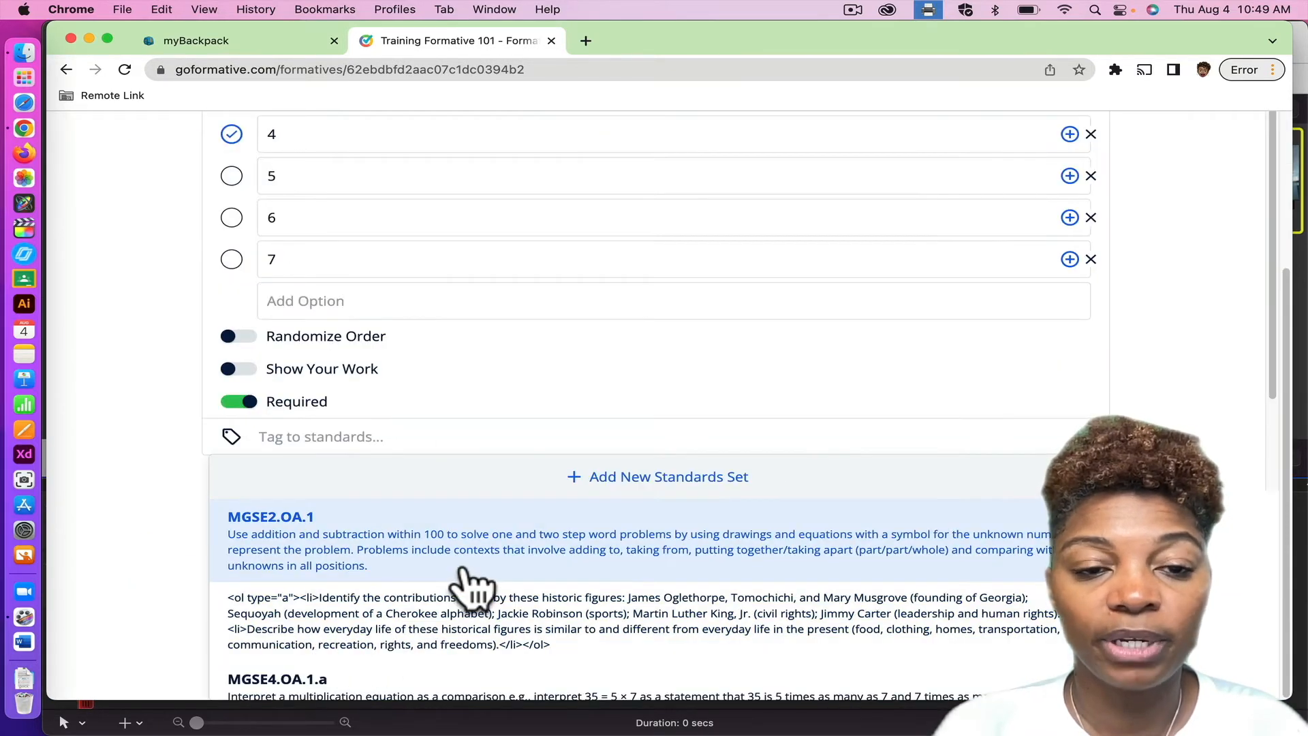
{"action": "left_click", "coordinate": [471, 570]}
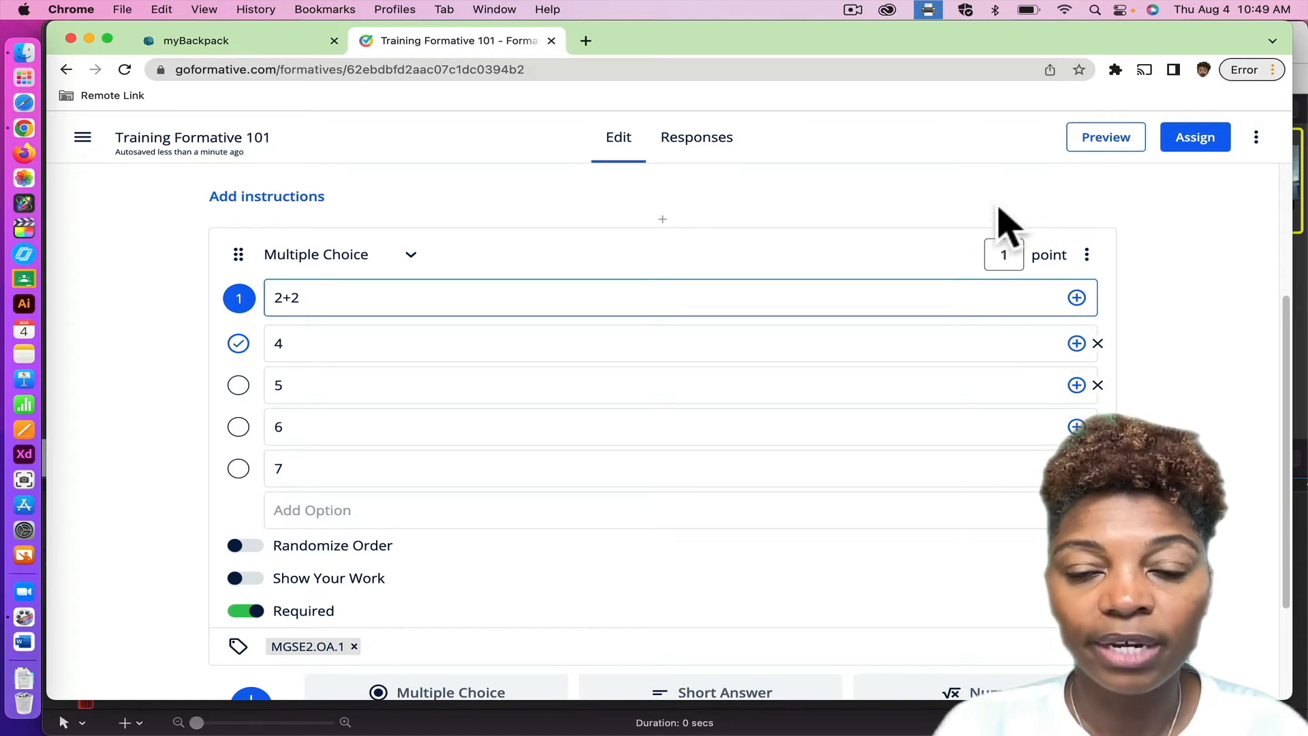
Step: Look at the 2+2 question's point value and its copy, move and delete options without changing anything
{"action": "left_click", "coordinate": [1011, 259]}
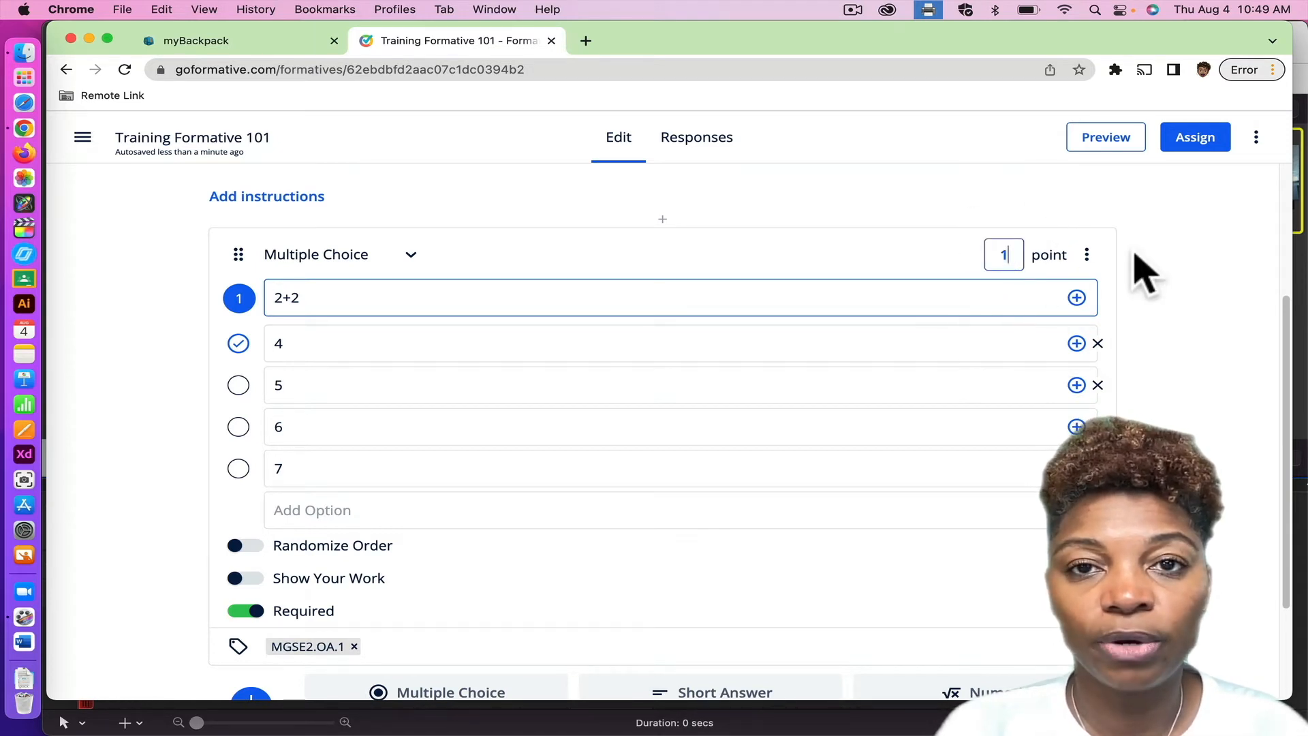
{"action": "left_click", "coordinate": [1087, 254]}
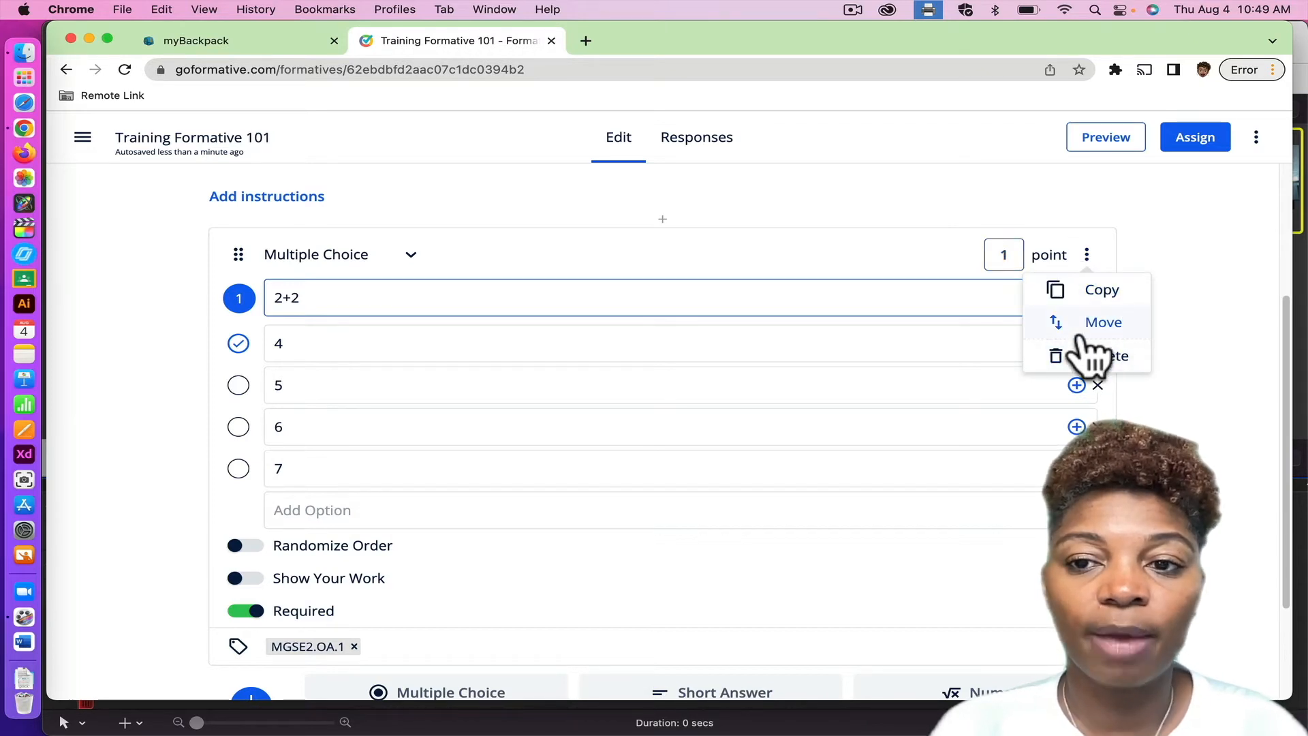
{"action": "left_click", "coordinate": [876, 199]}
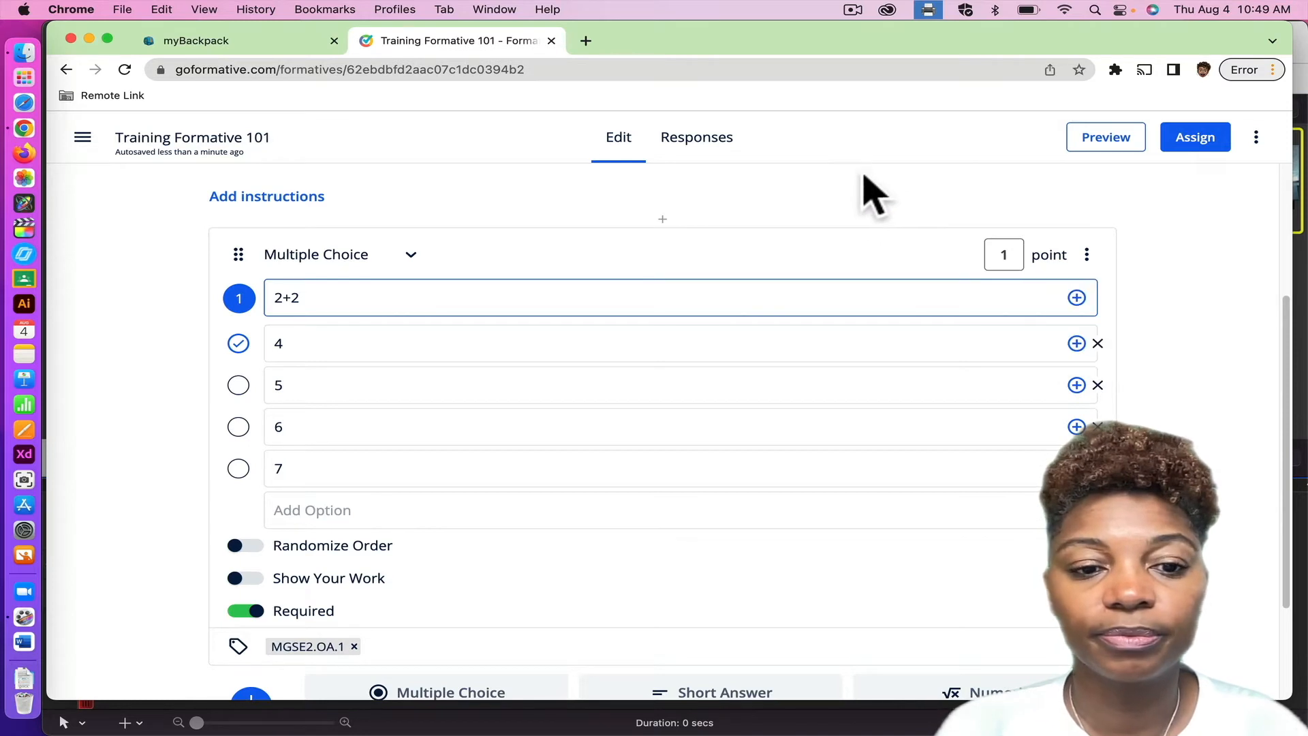
Step: Add an audio response question to the formative with the question text "Which fraction is greater?"
{"action": "scroll", "coordinate": [535, 471], "scroll_direction": "down", "scroll_amount": 3}
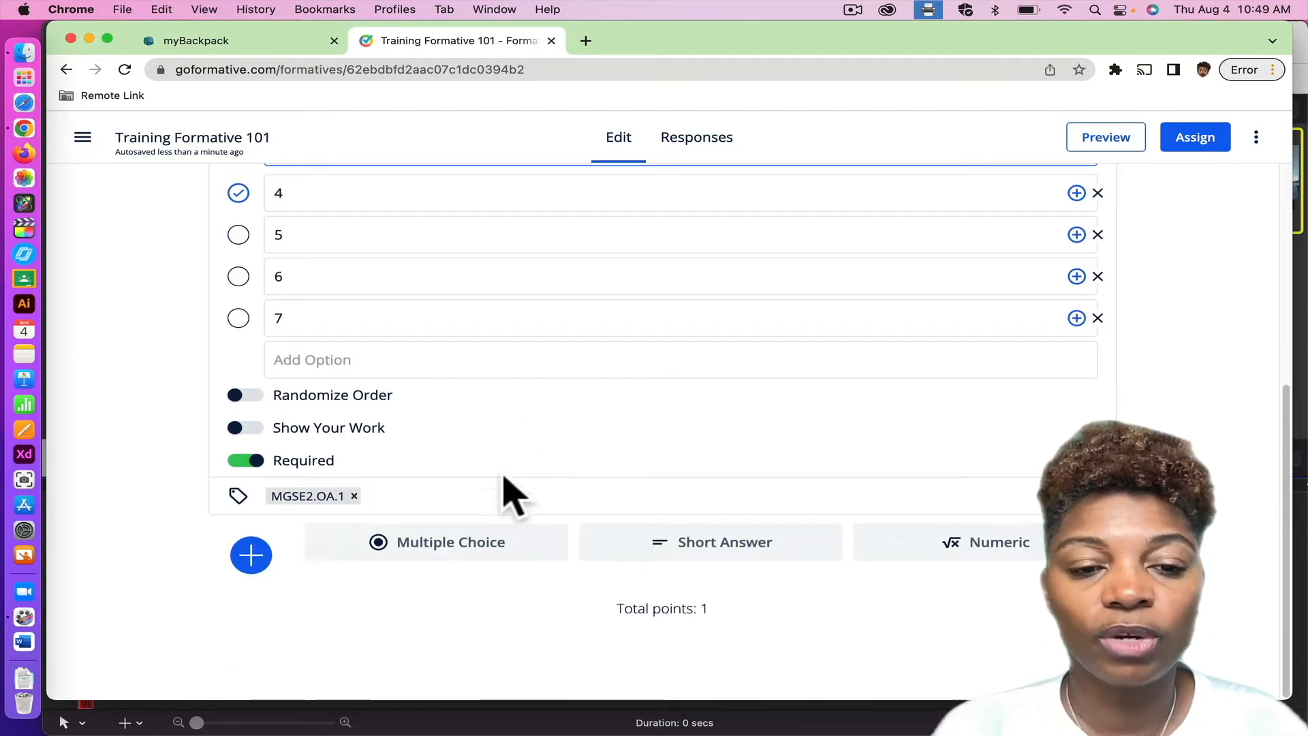
{"action": "left_click", "coordinate": [251, 555]}
{"action": "left_click", "coordinate": [252, 554]}
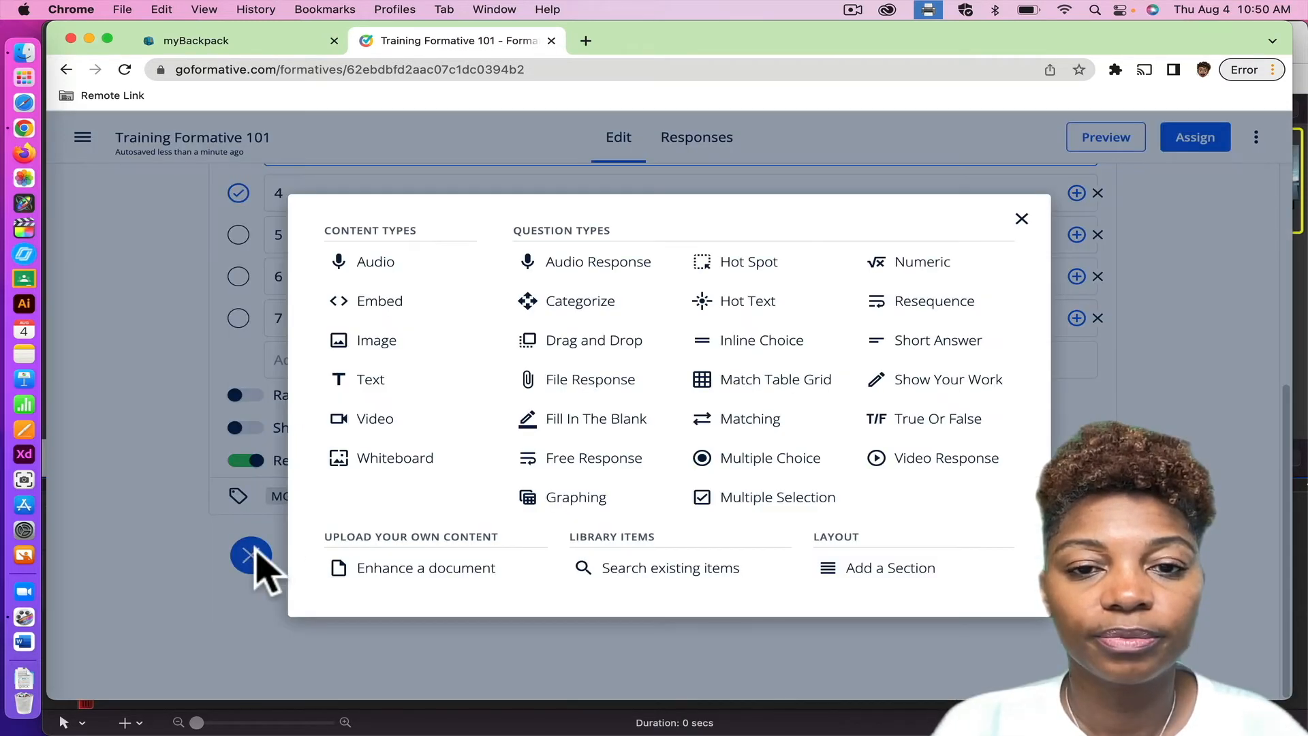
{"action": "left_click", "coordinate": [624, 269]}
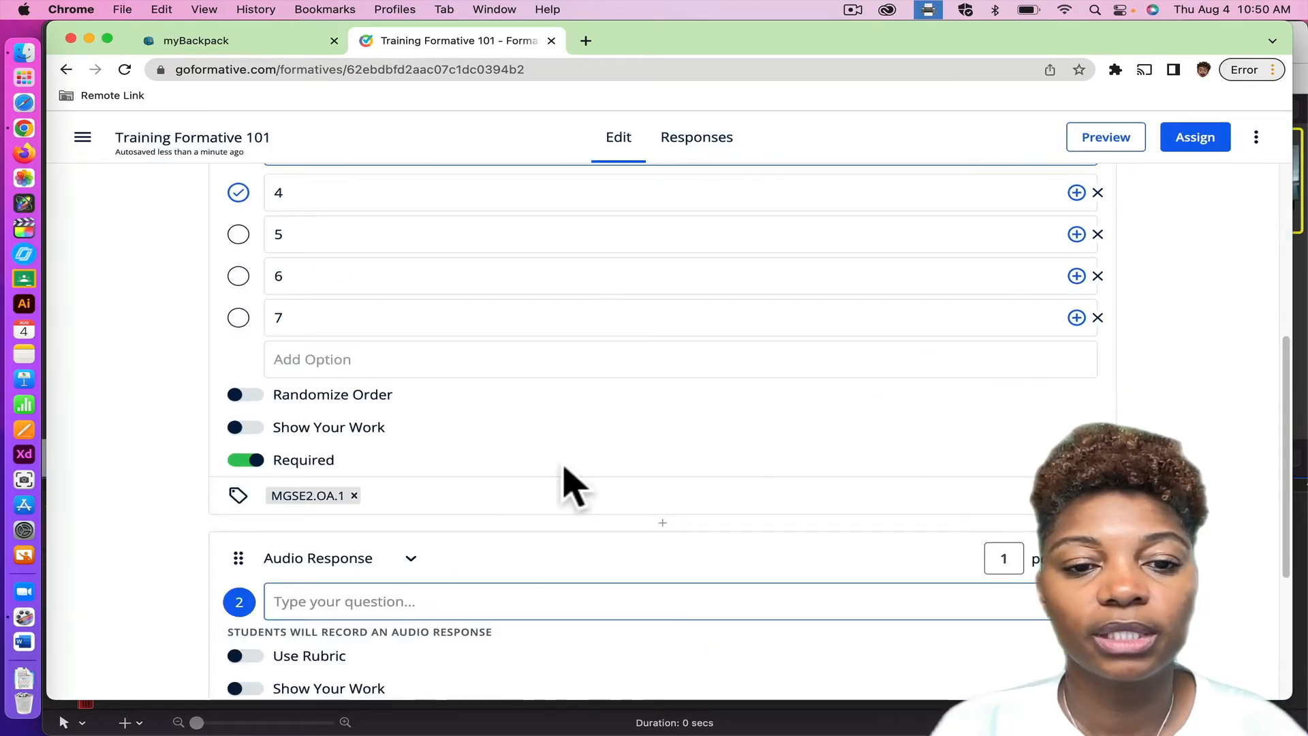
{"action": "left_click", "coordinate": [494, 601]}
{"action": "type", "text": "Which fraction is"}
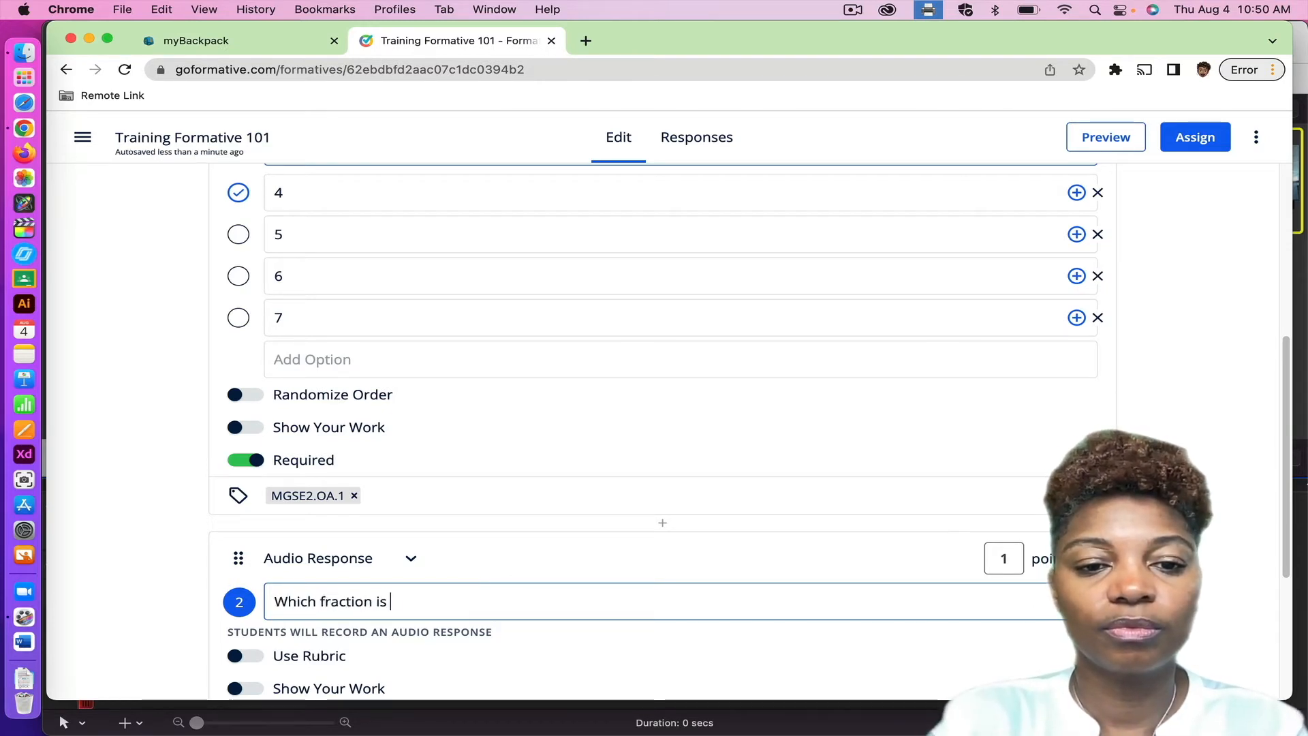
{"action": "type", "text": " greater?"}
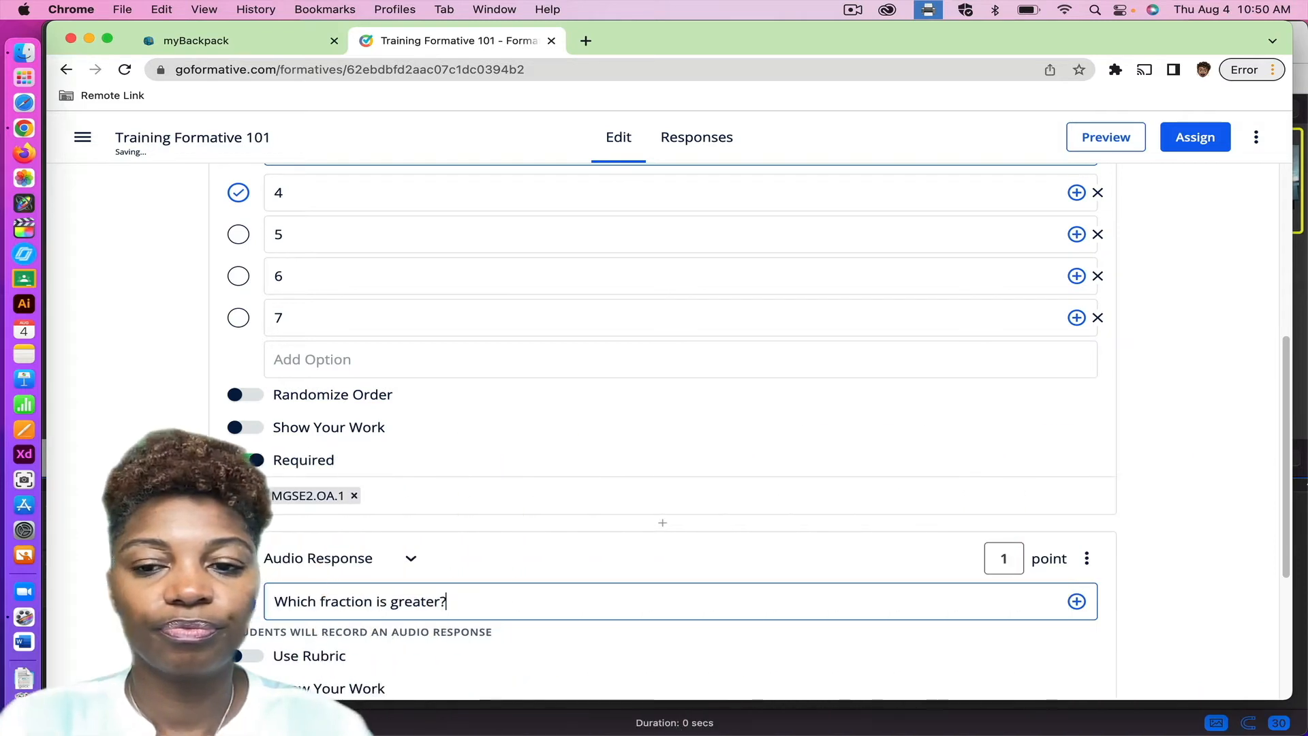
Step: Upload fraction_circles.png from the Desktop and insert it beneath the "Which fraction is greater?" question text
{"action": "left_click", "coordinate": [1076, 602]}
{"action": "left_click", "coordinate": [1014, 578]}
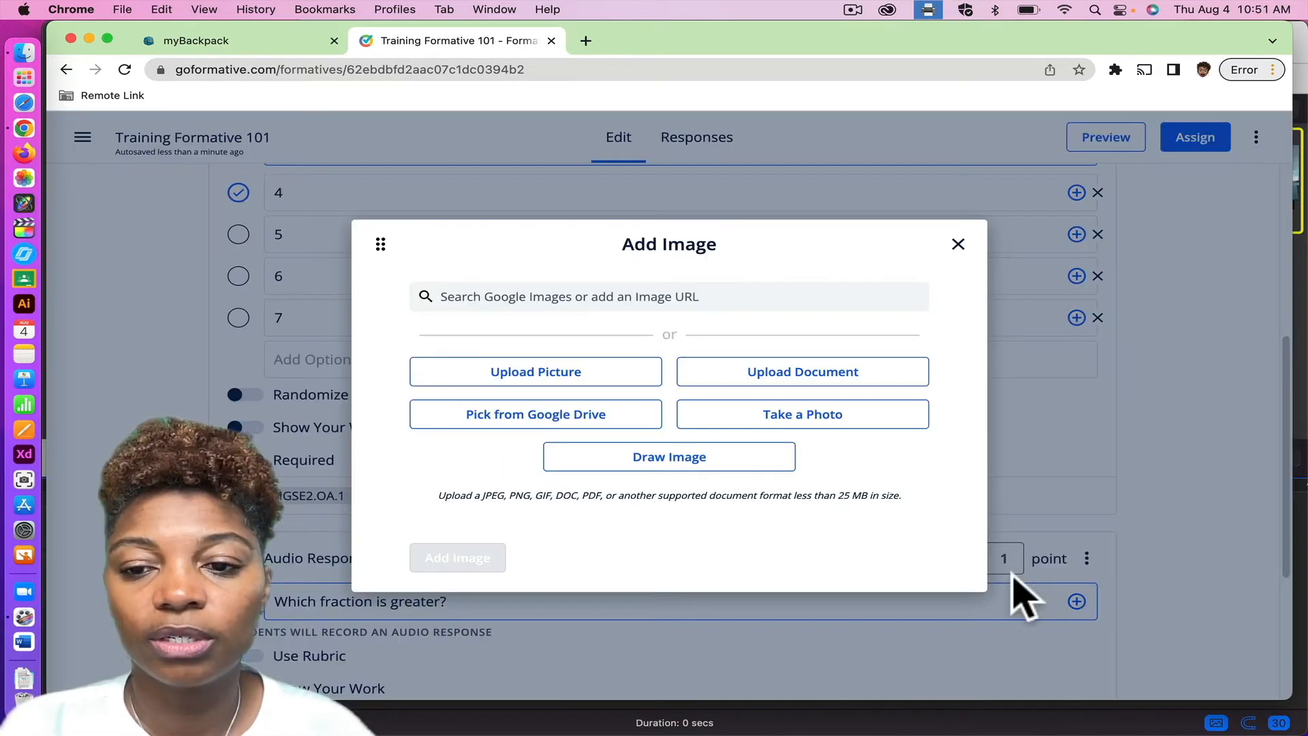
{"action": "left_click", "coordinate": [545, 373]}
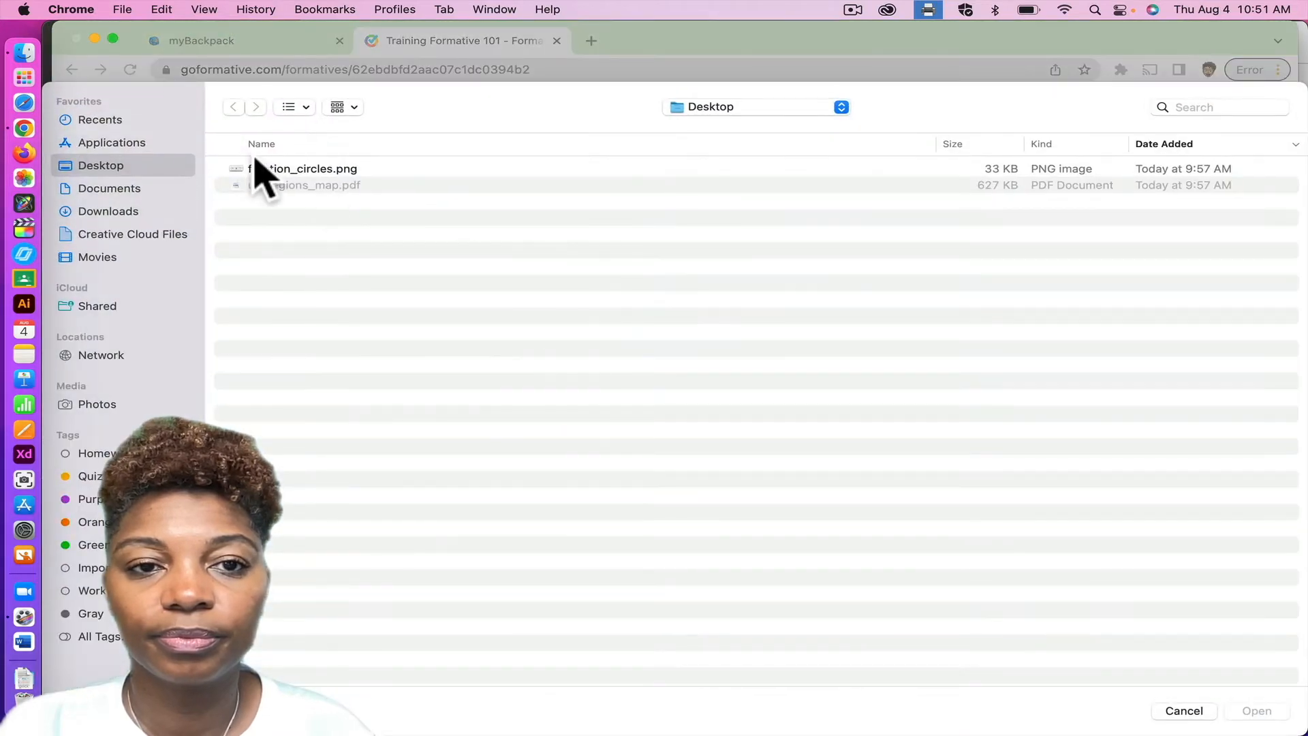
{"action": "left_click", "coordinate": [262, 169]}
{"action": "double_click", "coordinate": [262, 169]}
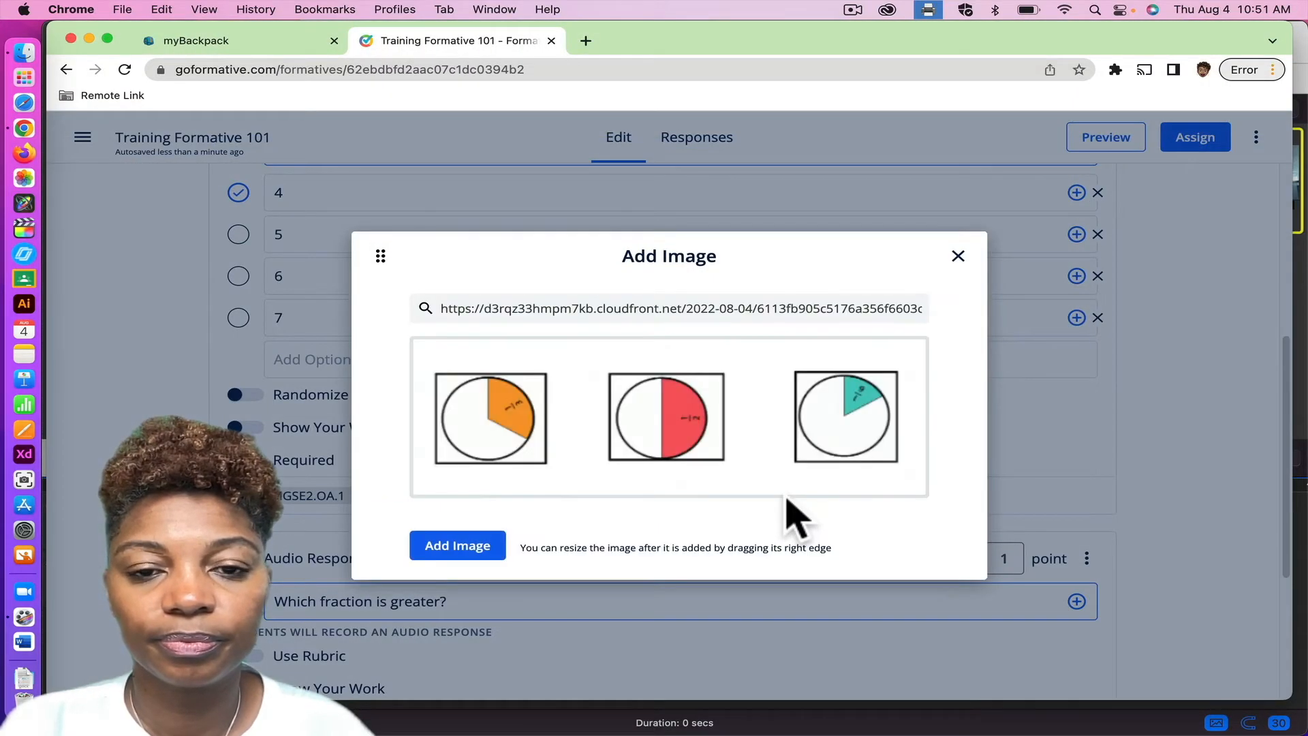
{"action": "left_click", "coordinate": [477, 549]}
Step: Turn on Show Your Work for the fraction question and add fraction_circles.png to its drawing background
{"action": "scroll", "coordinate": [487, 569], "scroll_direction": "down", "scroll_amount": 5}
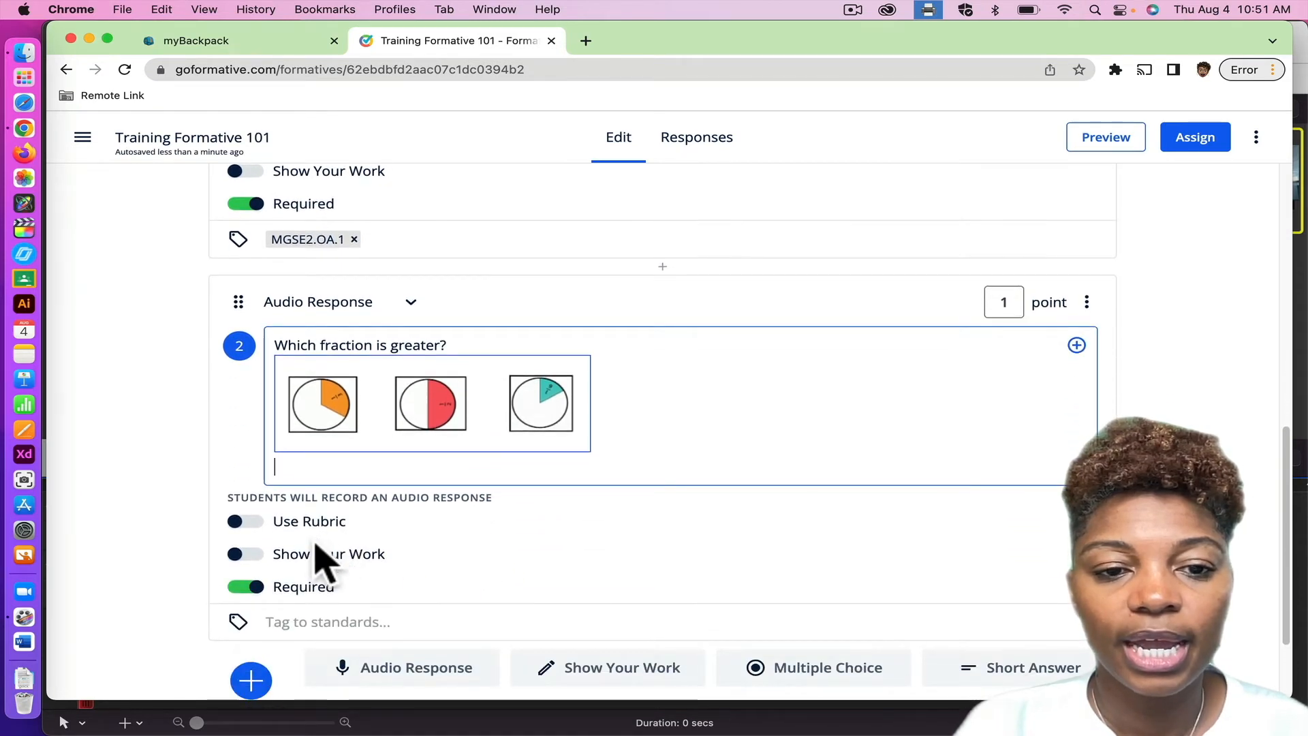
{"action": "left_click", "coordinate": [252, 557]}
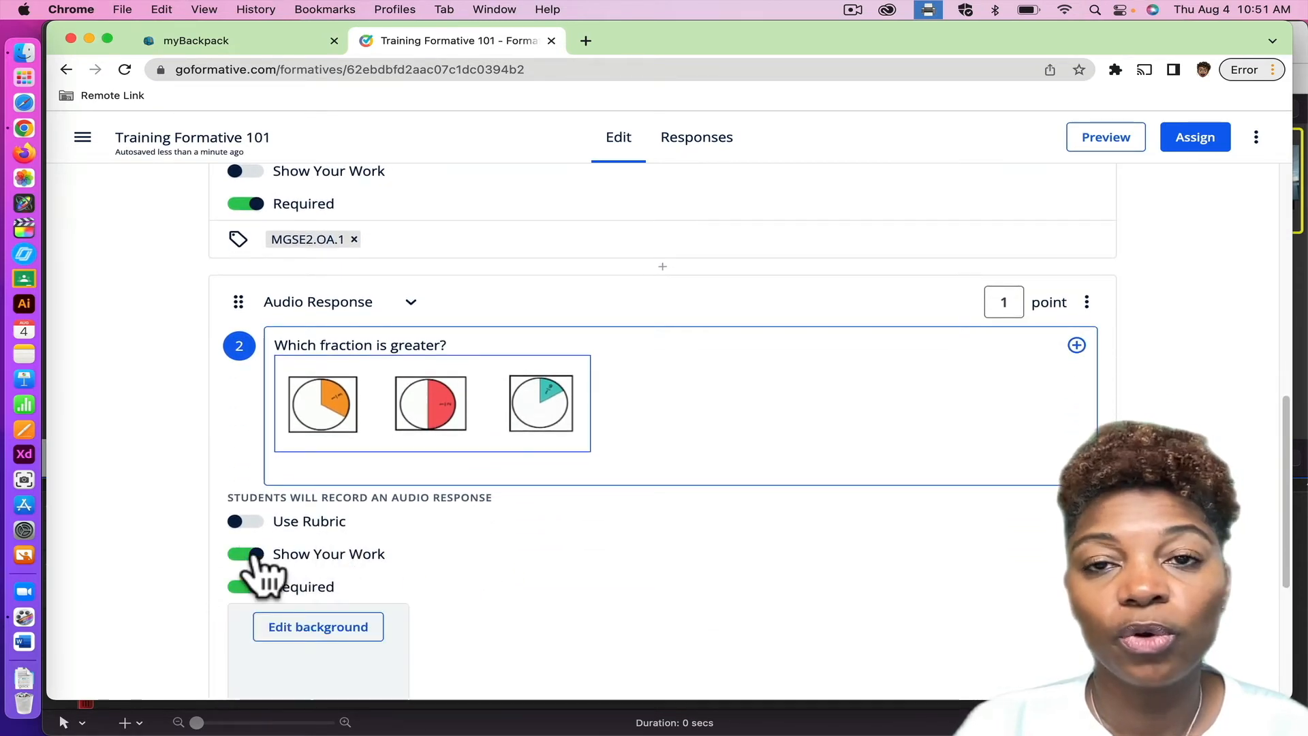
{"action": "scroll", "coordinate": [446, 584], "scroll_direction": "down", "scroll_amount": 2}
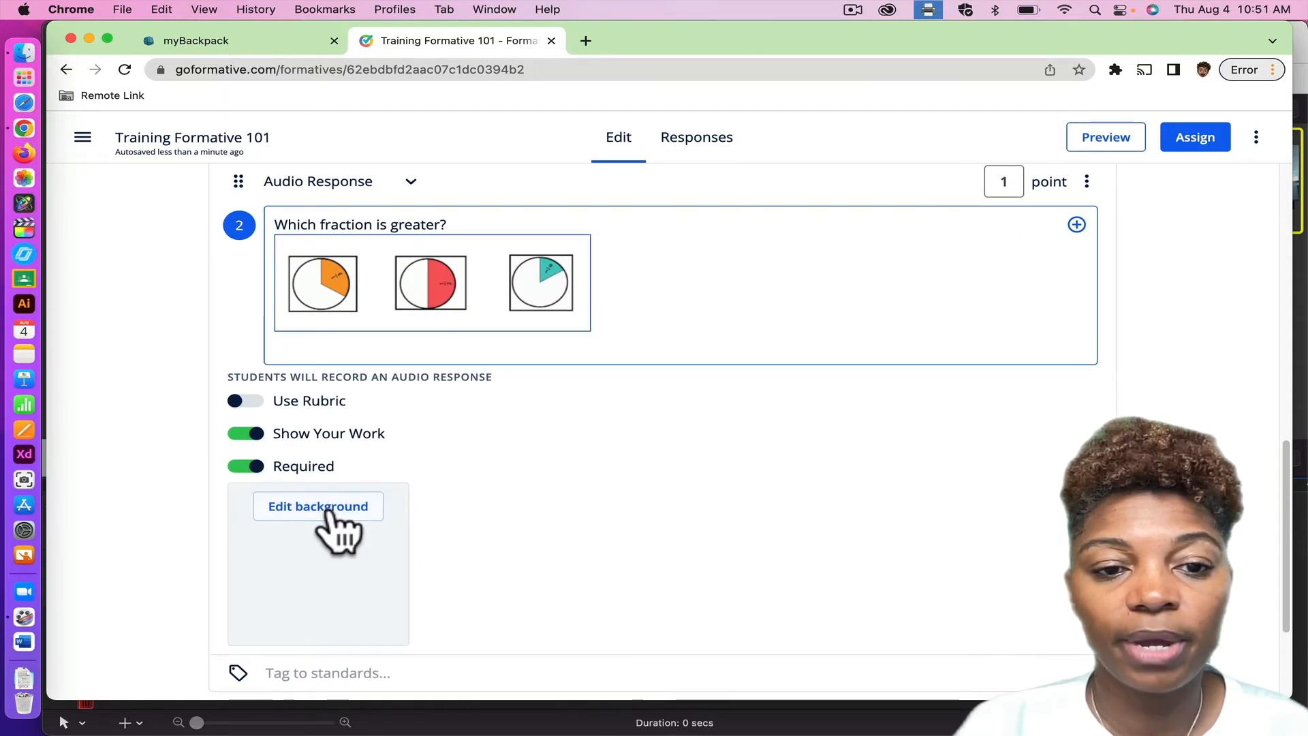
{"action": "left_click", "coordinate": [327, 507]}
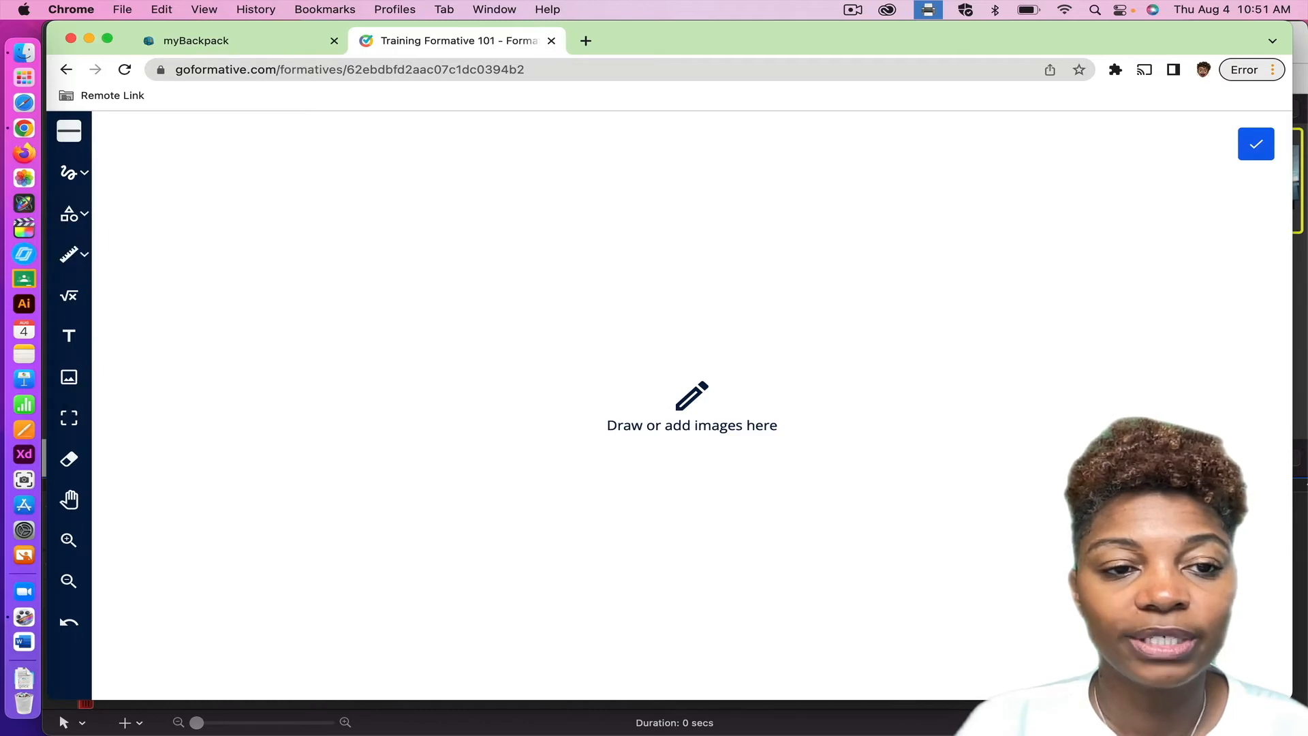
{"action": "left_click", "coordinate": [69, 377]}
{"action": "left_click", "coordinate": [576, 397]}
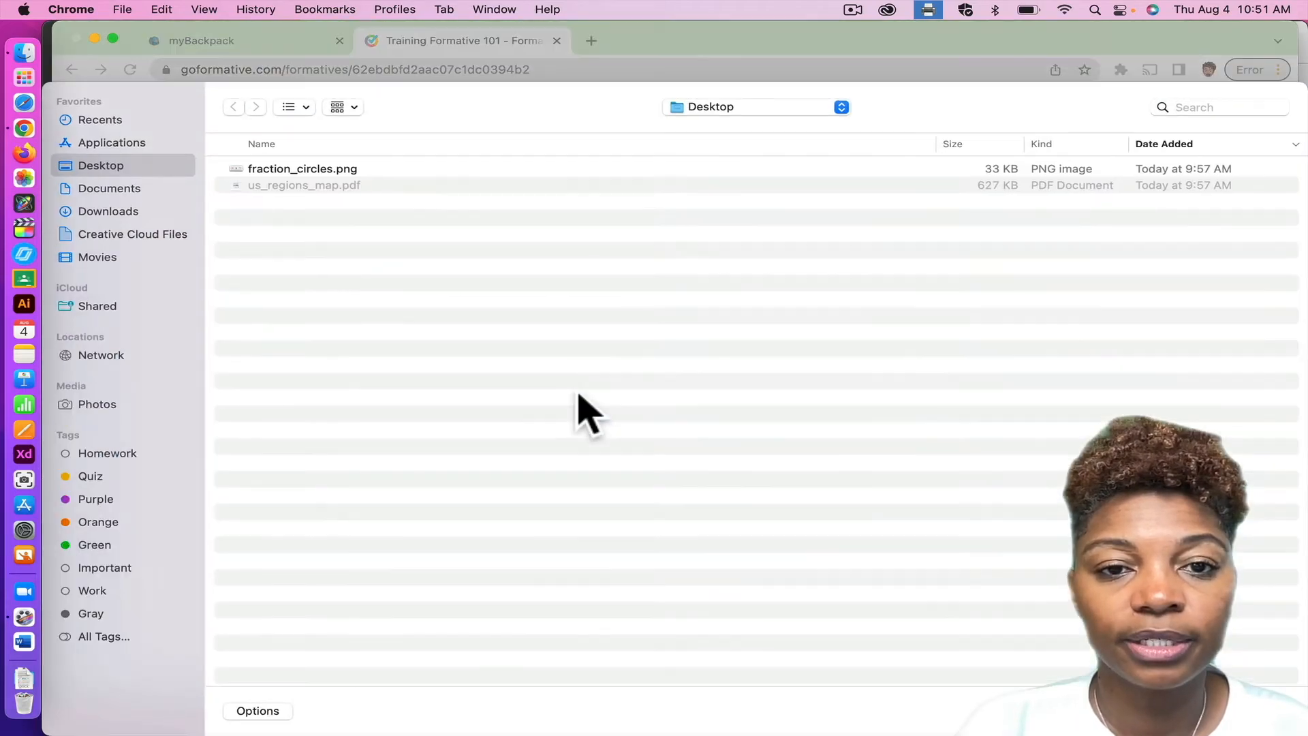
{"action": "double_click", "coordinate": [309, 173]}
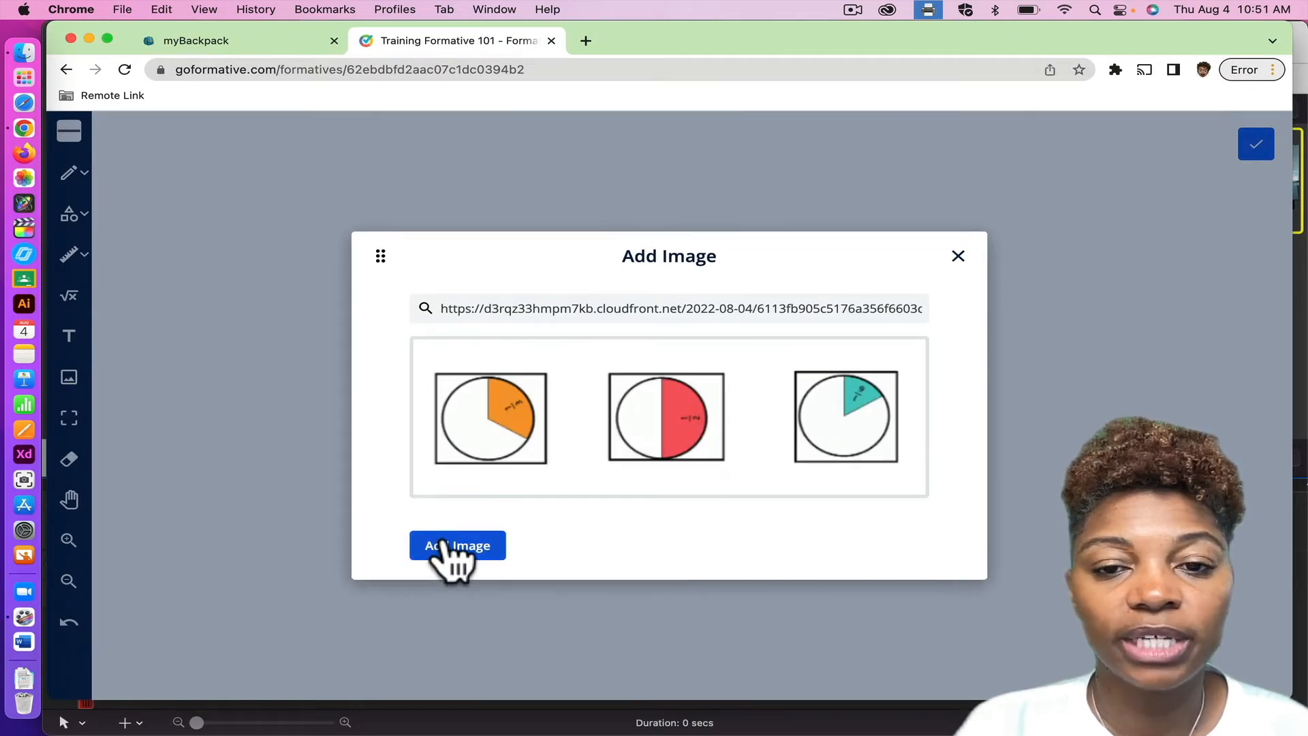
{"action": "left_click", "coordinate": [446, 549]}
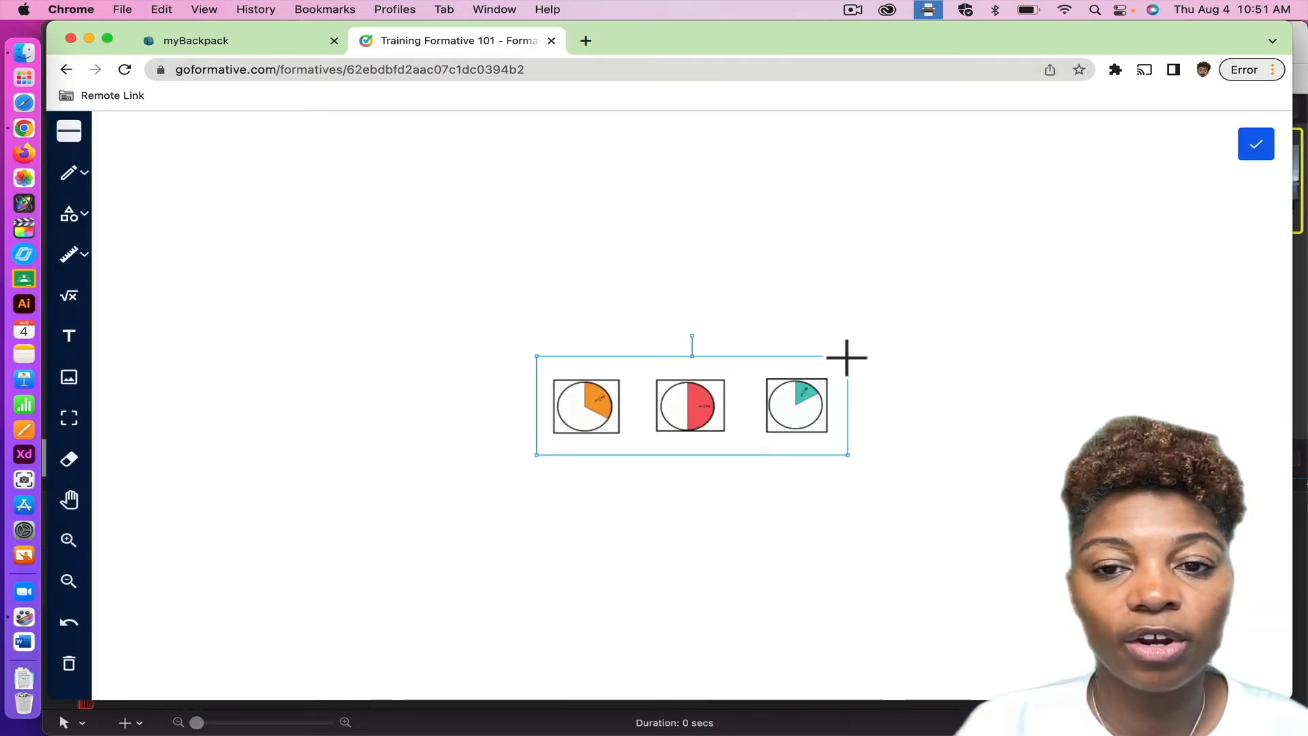
Step: Enlarge the fraction circles image to fill most of the background canvas's width and save the background
{"action": "left_click_drag", "start_coordinate": [847, 357], "coordinate": [1087, 233]}
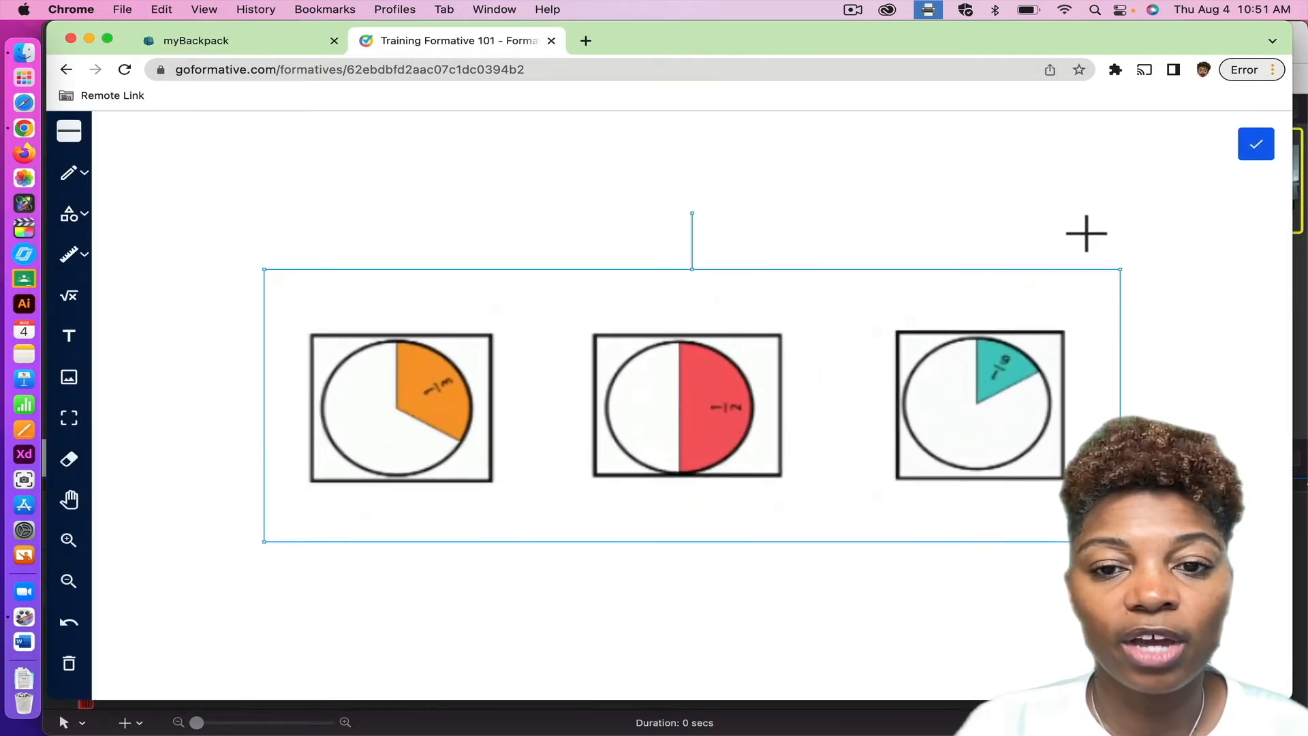
{"action": "left_click", "coordinate": [994, 171]}
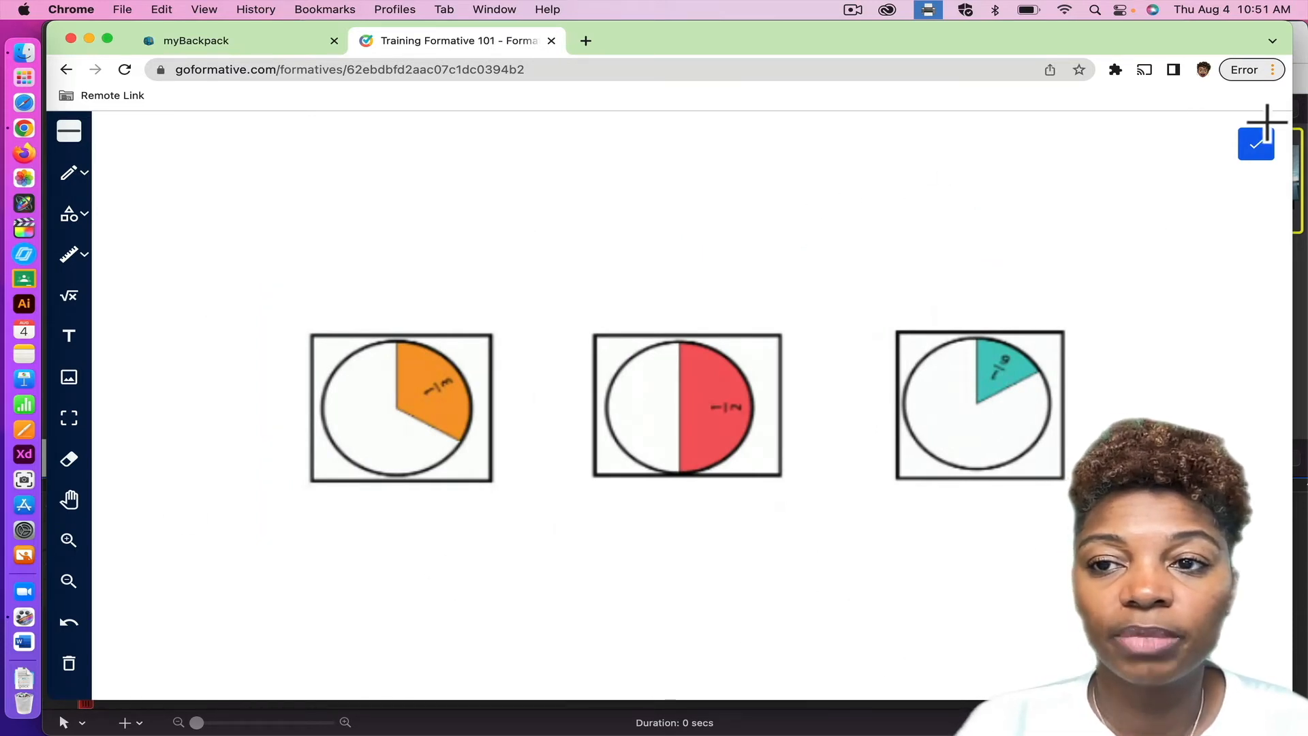
{"action": "left_click", "coordinate": [1262, 151]}
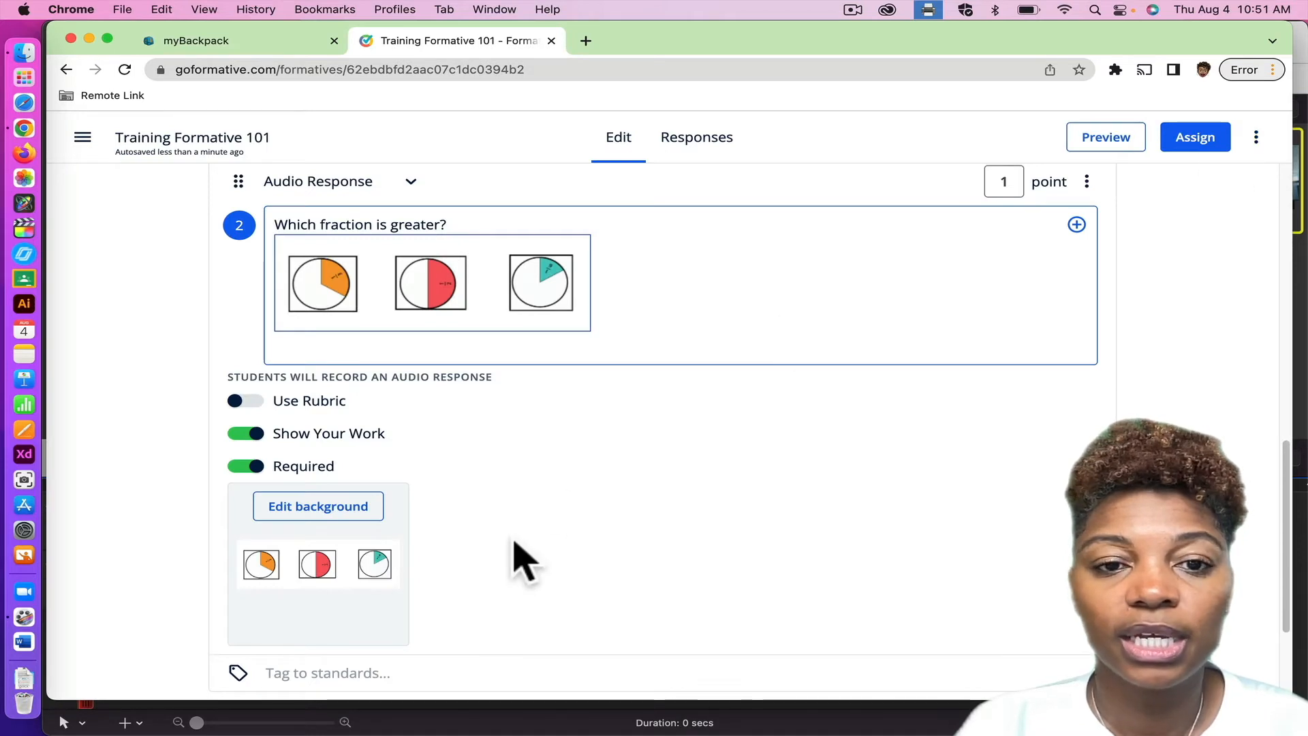
Step: Tag the fraction question with the standard MGSE4.OA.1.a
{"action": "scroll", "coordinate": [519, 559], "scroll_direction": "down", "scroll_amount": 1}
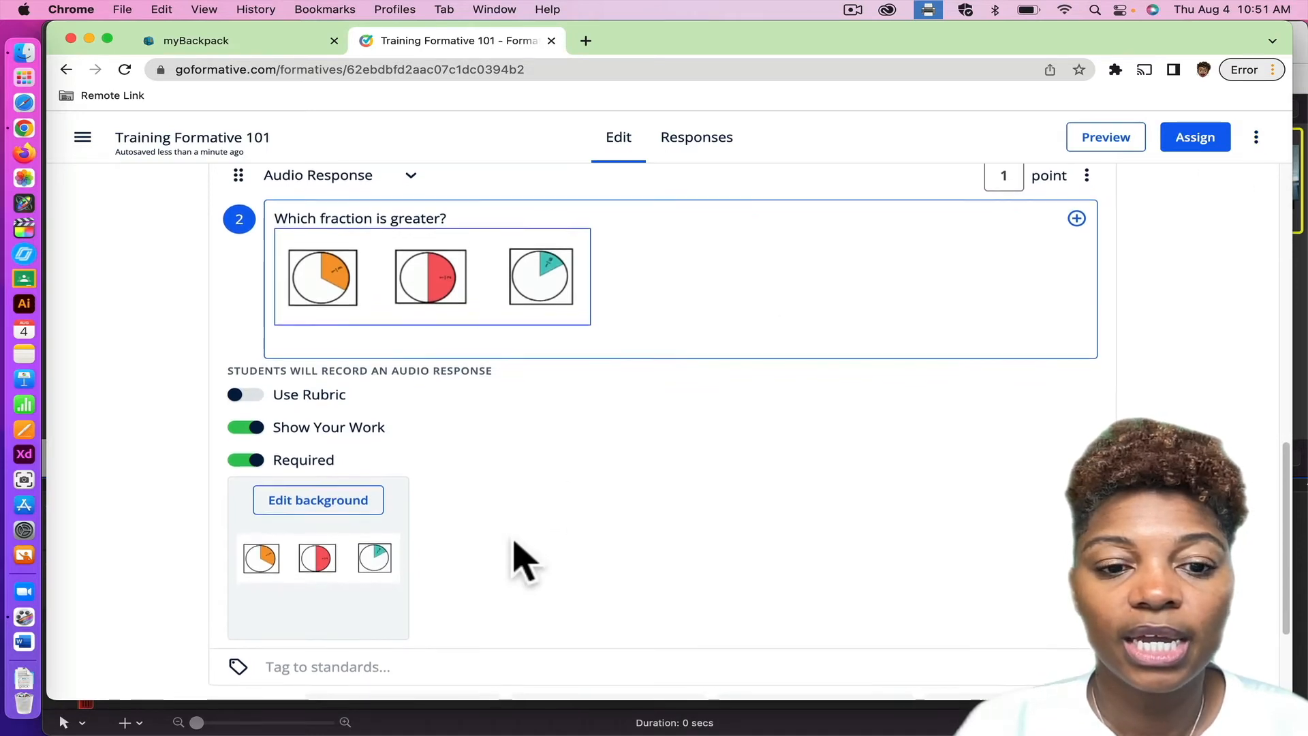
{"action": "left_click", "coordinate": [414, 655]}
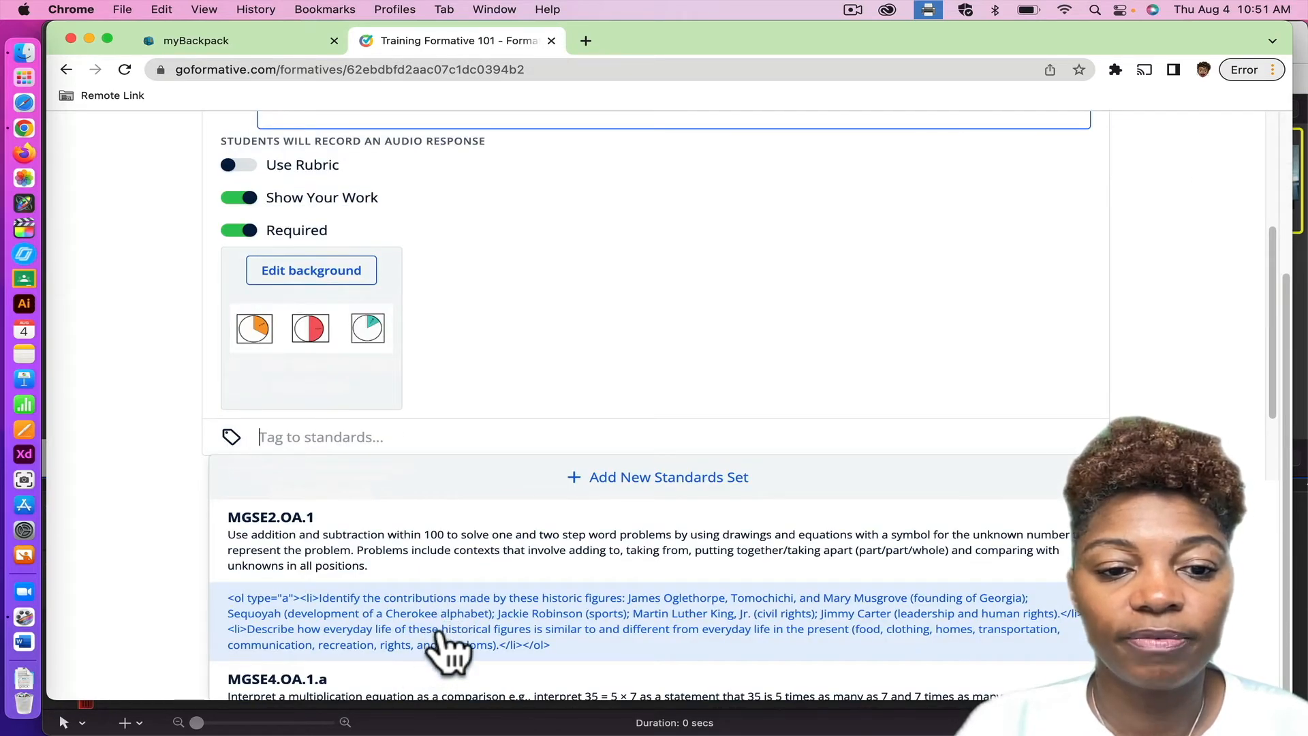
{"action": "scroll", "coordinate": [453, 648], "scroll_direction": "down", "scroll_amount": 3}
{"action": "left_click", "coordinate": [456, 621]}
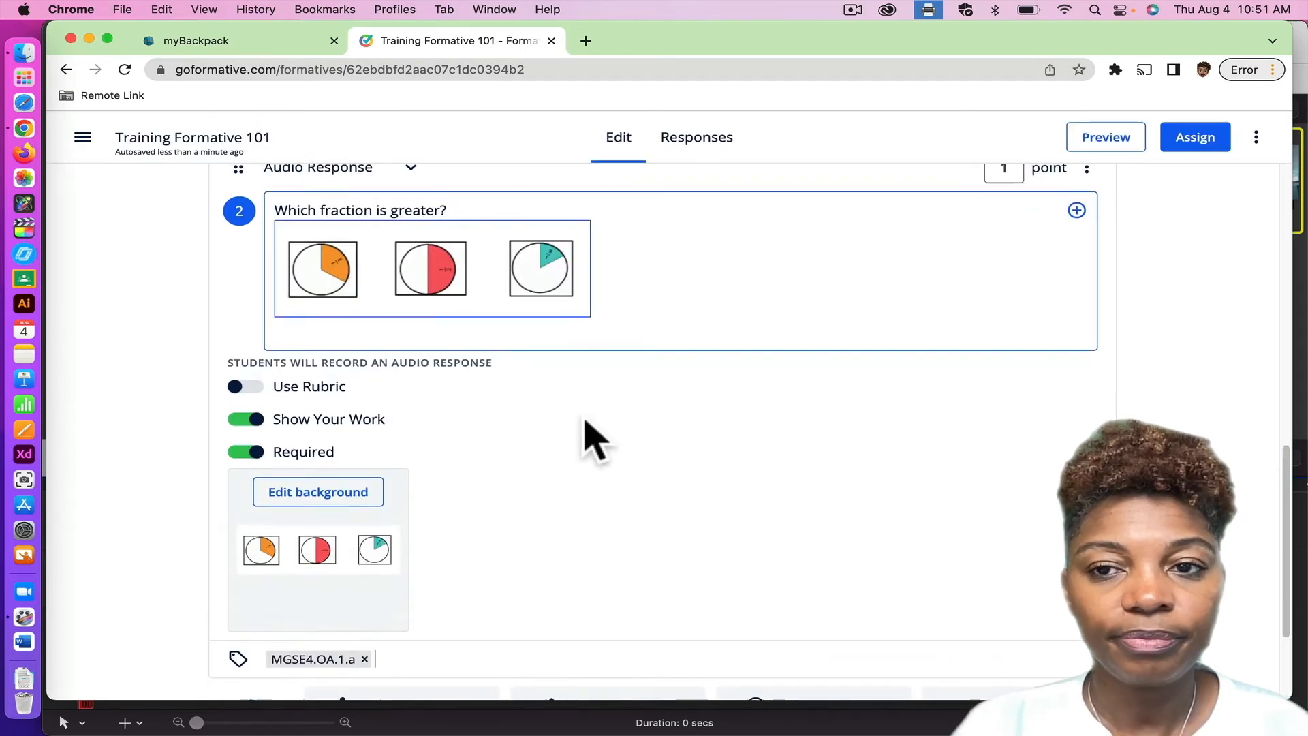
Step: Add a Short Answer question with the text "200 + 30 + 2" below the fraction question and start entering its correct answer
{"action": "scroll", "coordinate": [593, 436], "scroll_direction": "up", "scroll_amount": 4}
{"action": "scroll", "coordinate": [592, 444], "scroll_direction": "down", "scroll_amount": 8}
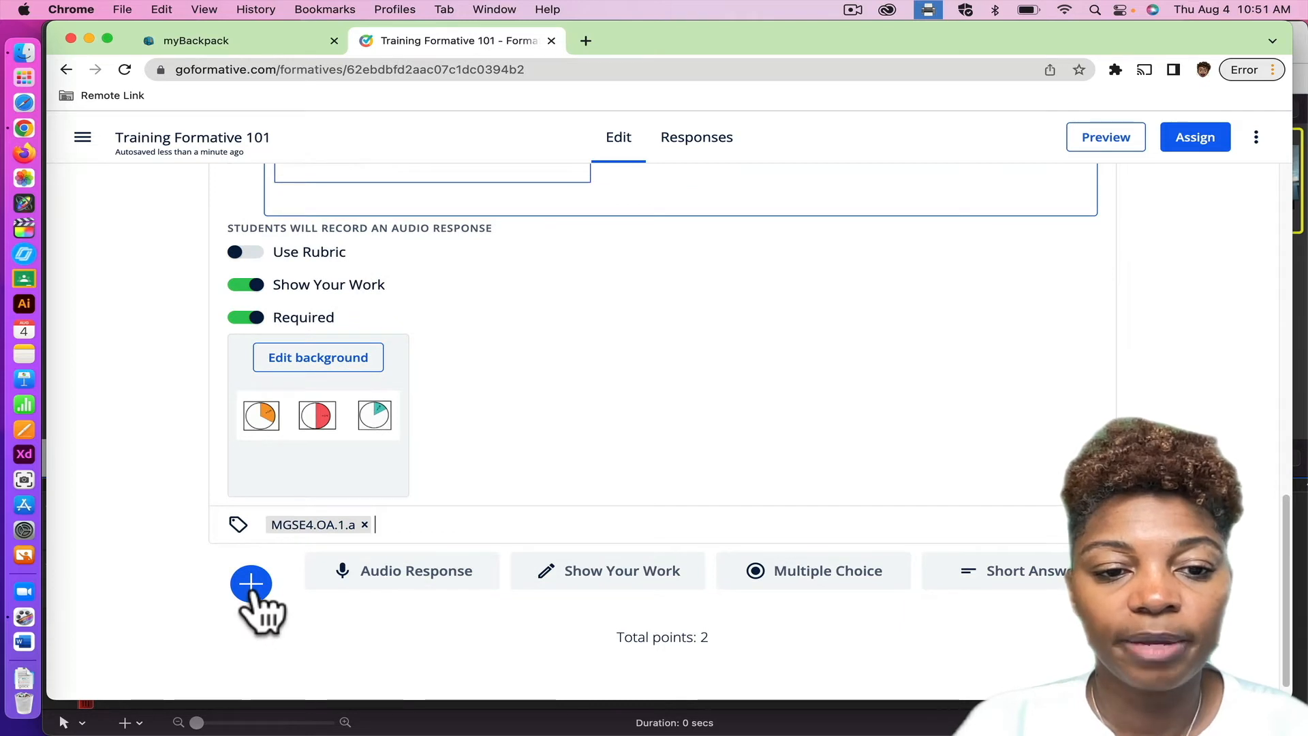
{"action": "left_click", "coordinate": [252, 585]}
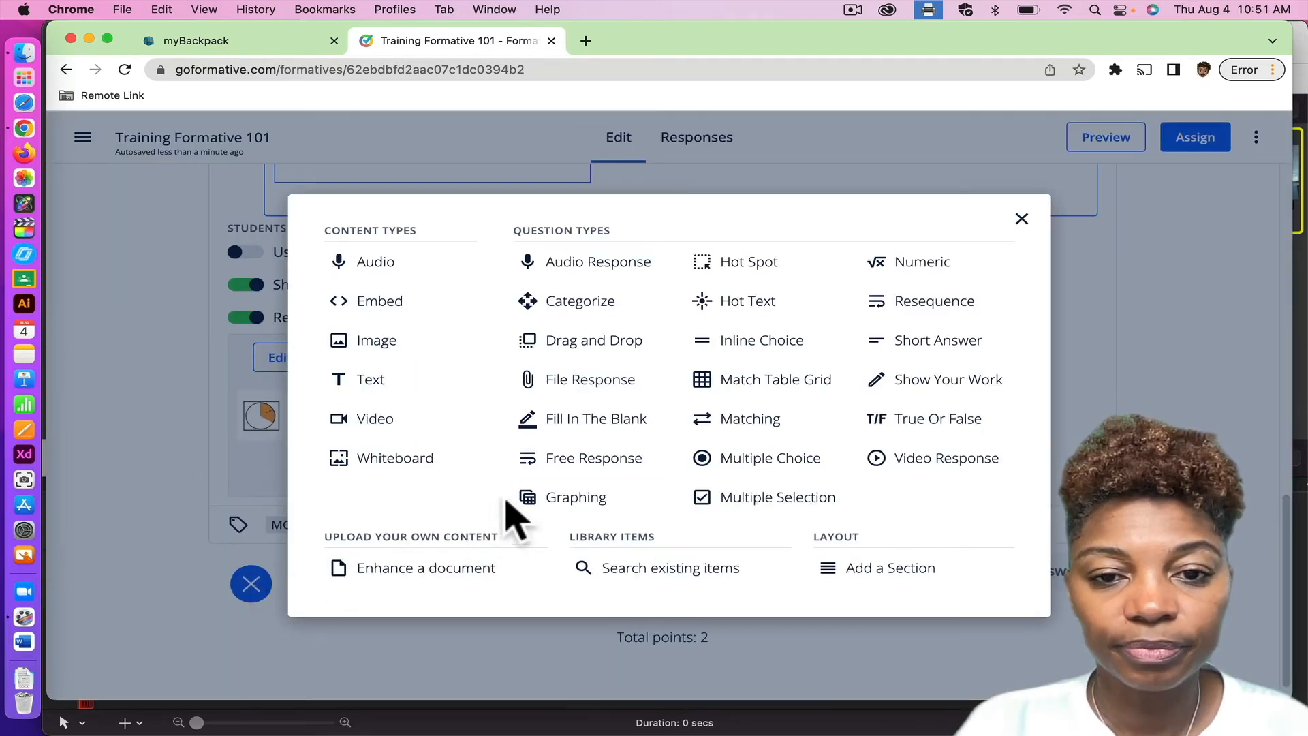
{"action": "left_click", "coordinate": [939, 339]}
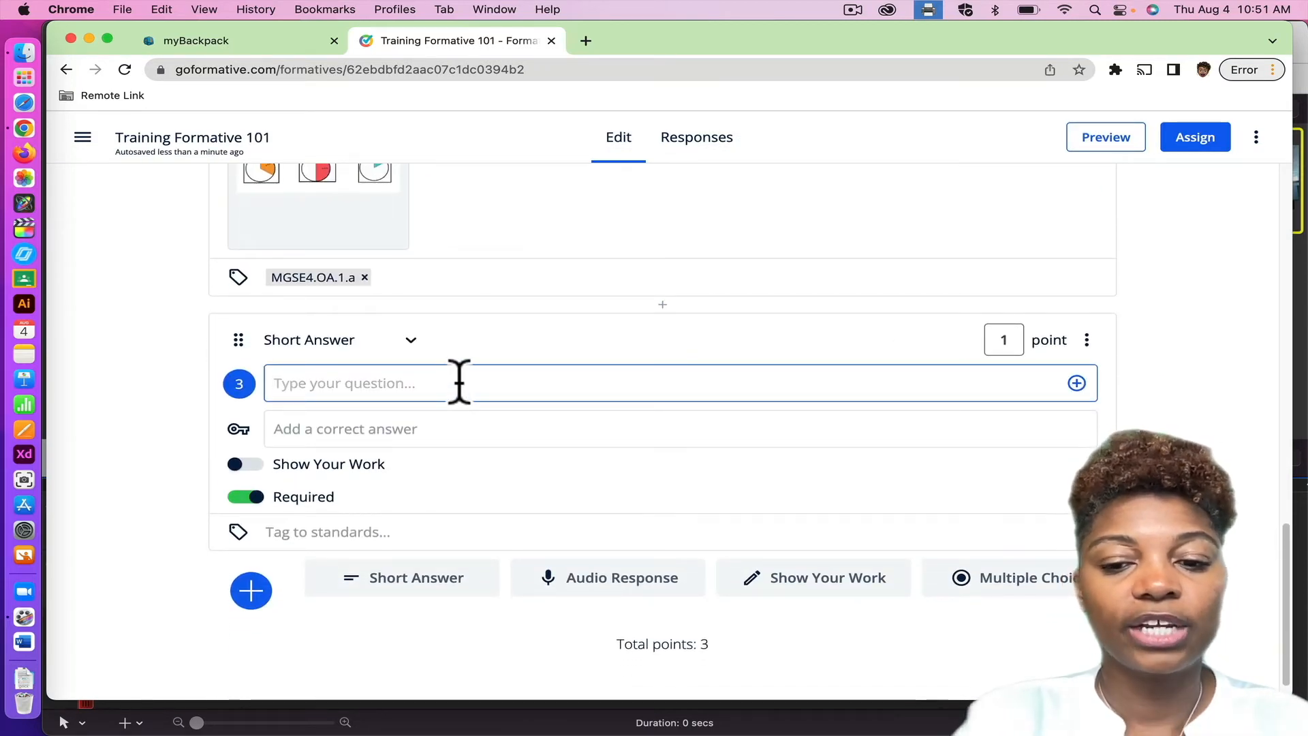
{"action": "type", "text": "200 + "}
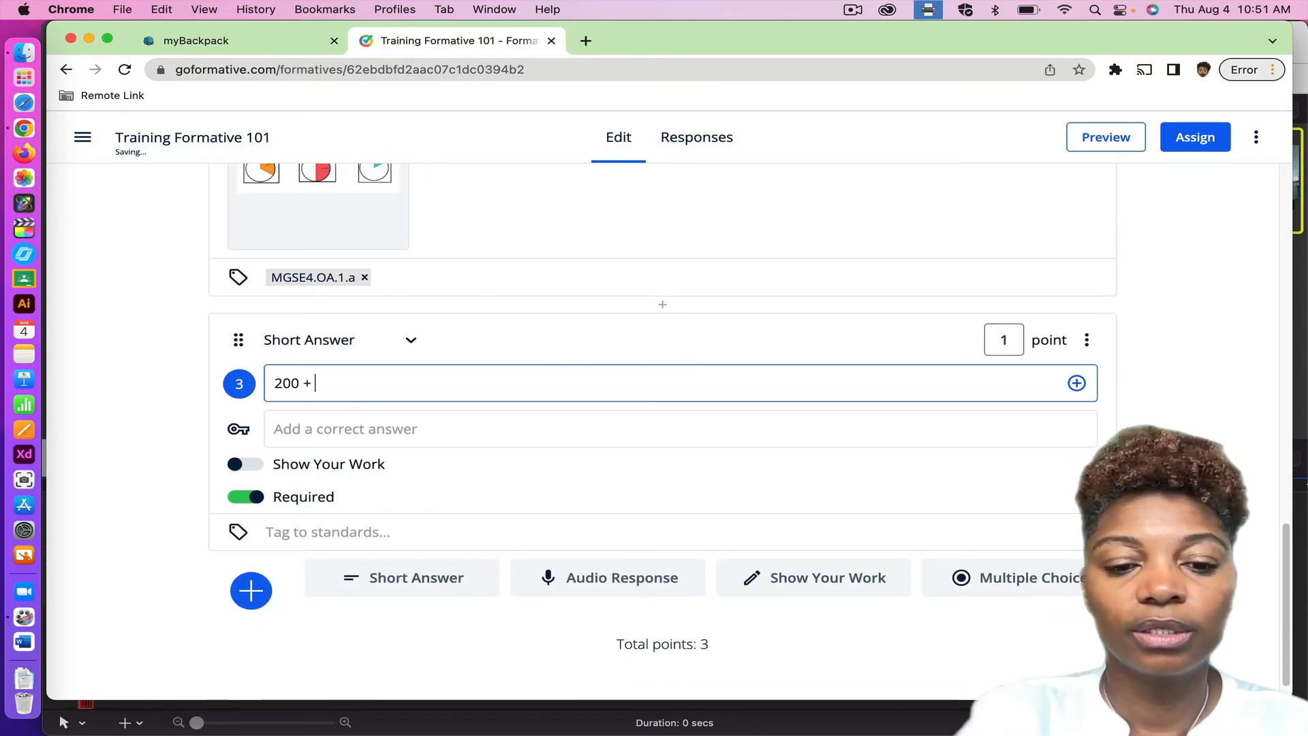
{"action": "type", "text": "30 + 2"}
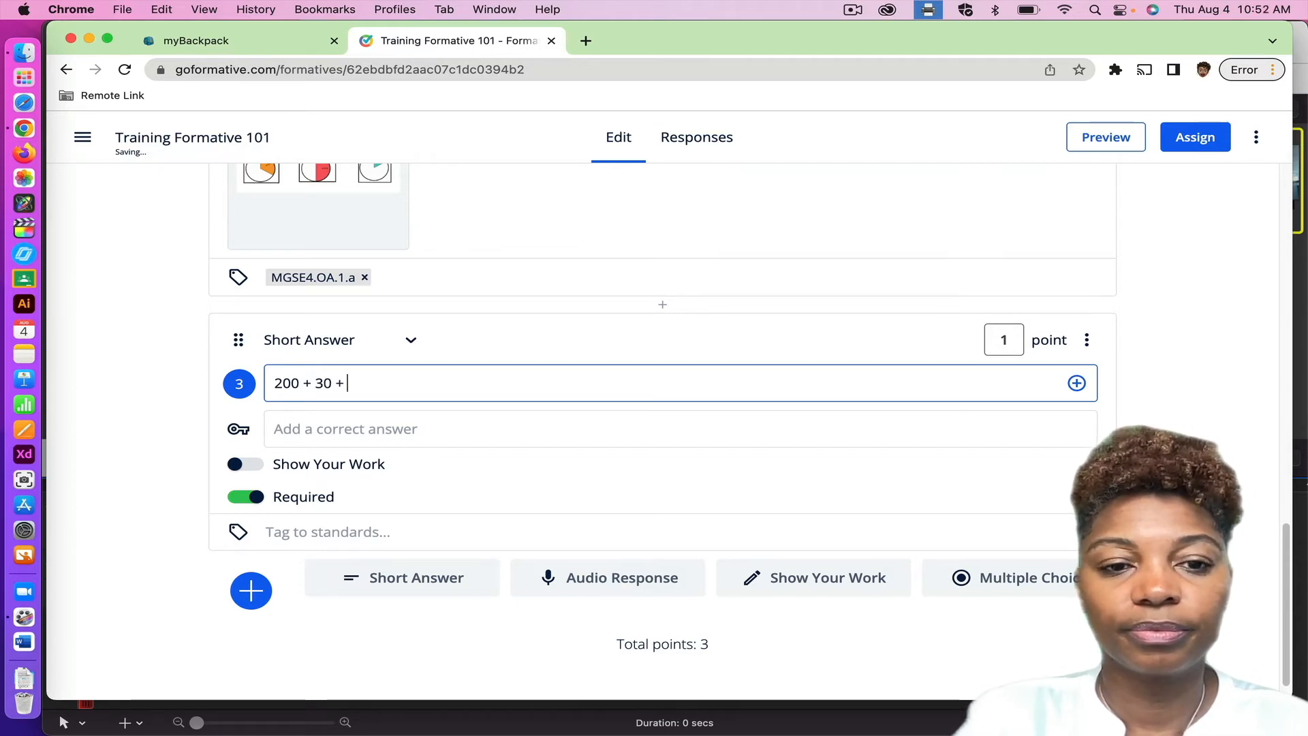
{"action": "left_click", "coordinate": [465, 431]}
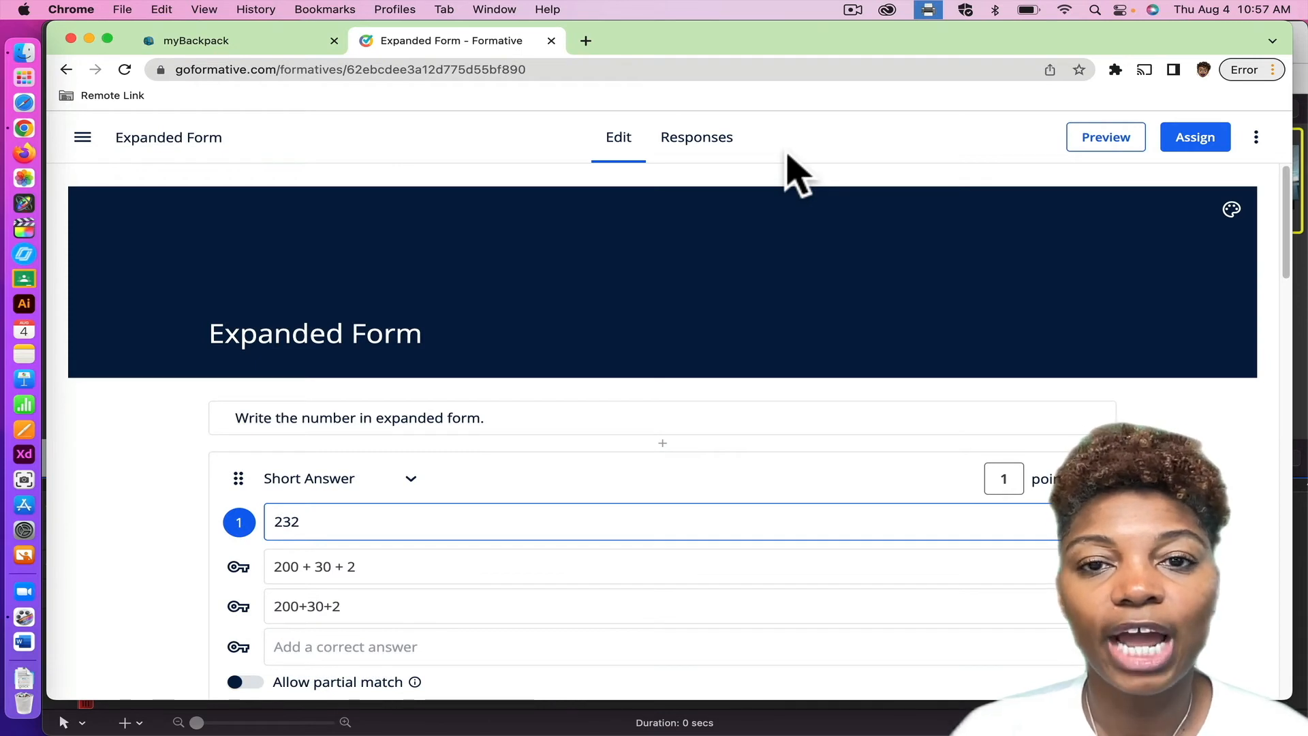
Step: Open the assignment settings for Expanded Form and examine the options for after submission, returning scores and returning correct answers
{"action": "left_click", "coordinate": [1200, 140]}
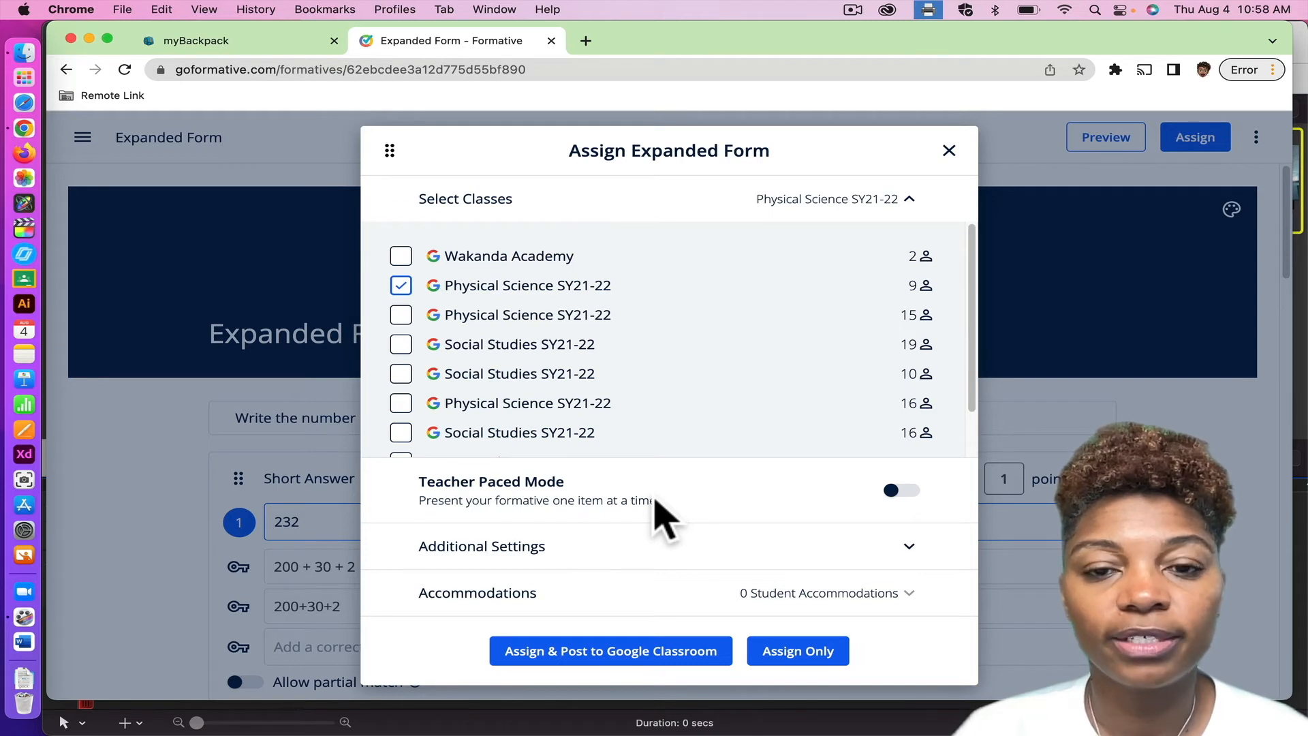
{"action": "left_click", "coordinate": [910, 546]}
{"action": "scroll", "coordinate": [971, 485], "scroll_direction": "down", "scroll_amount": 1}
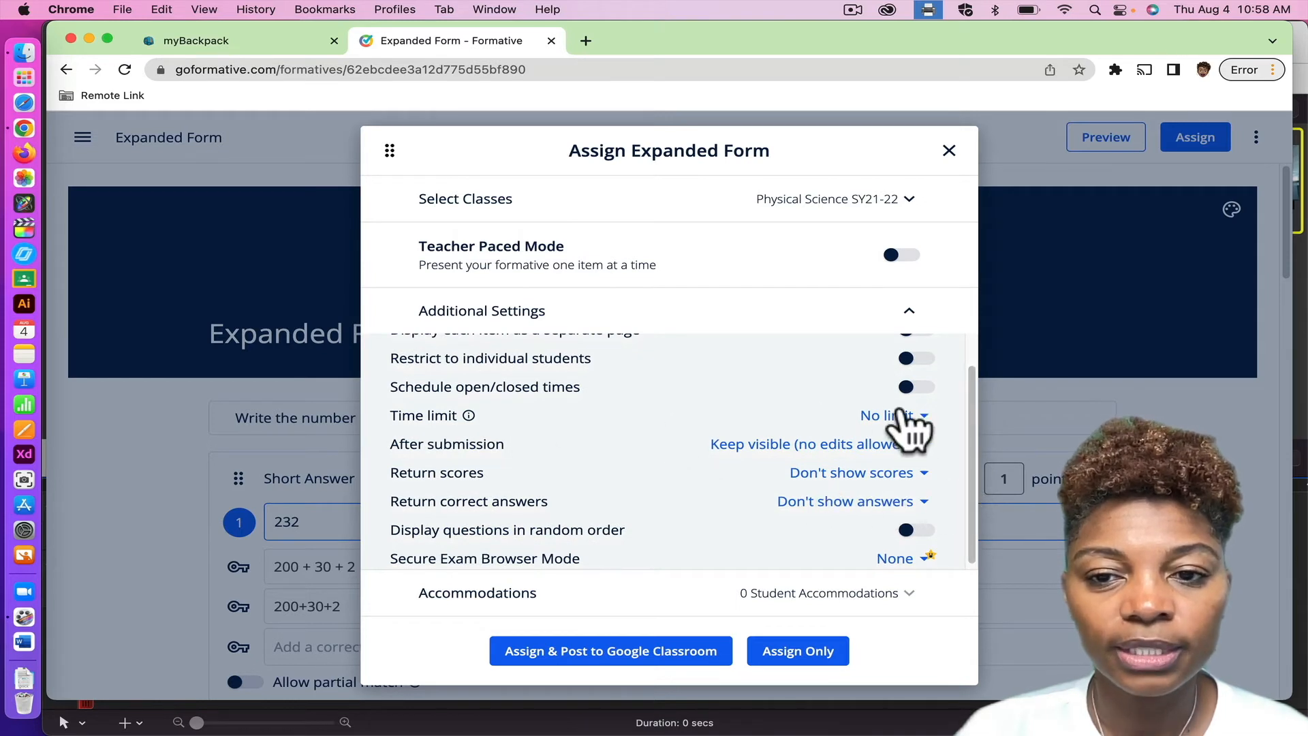
{"action": "left_click", "coordinate": [822, 447]}
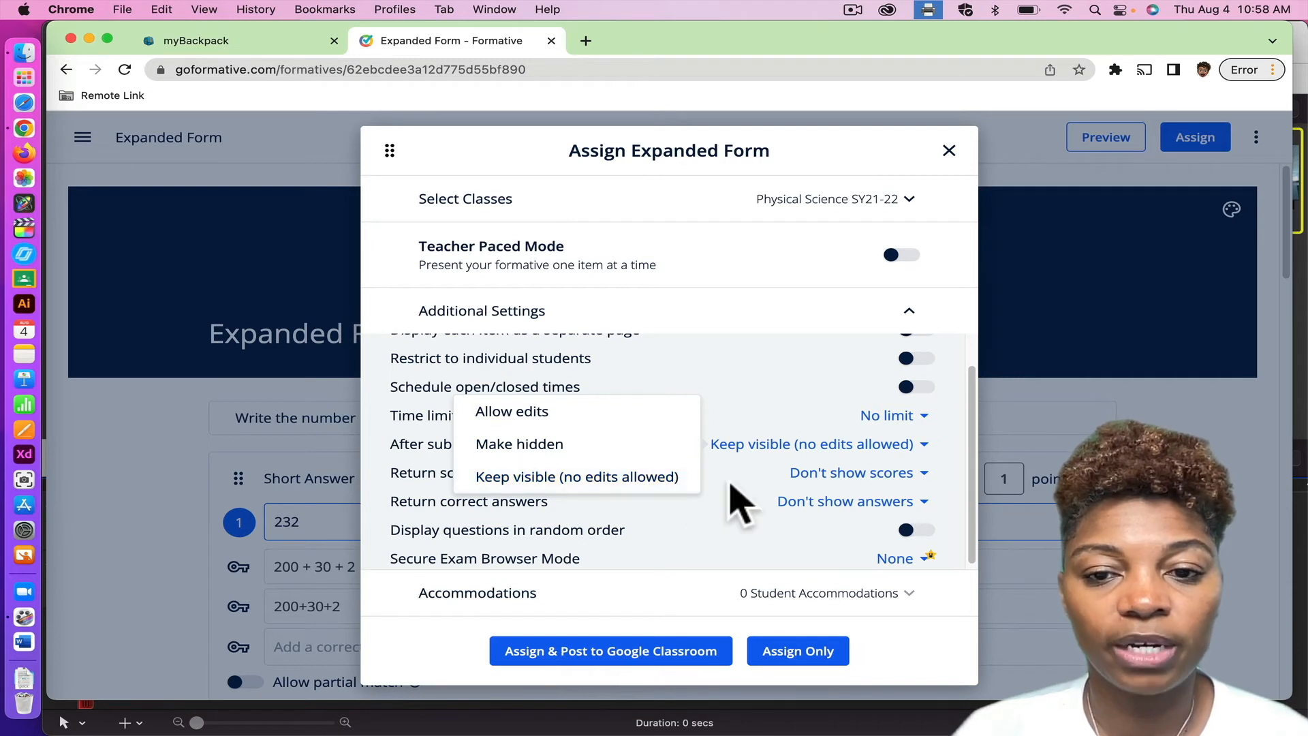
{"action": "left_click", "coordinate": [921, 473]}
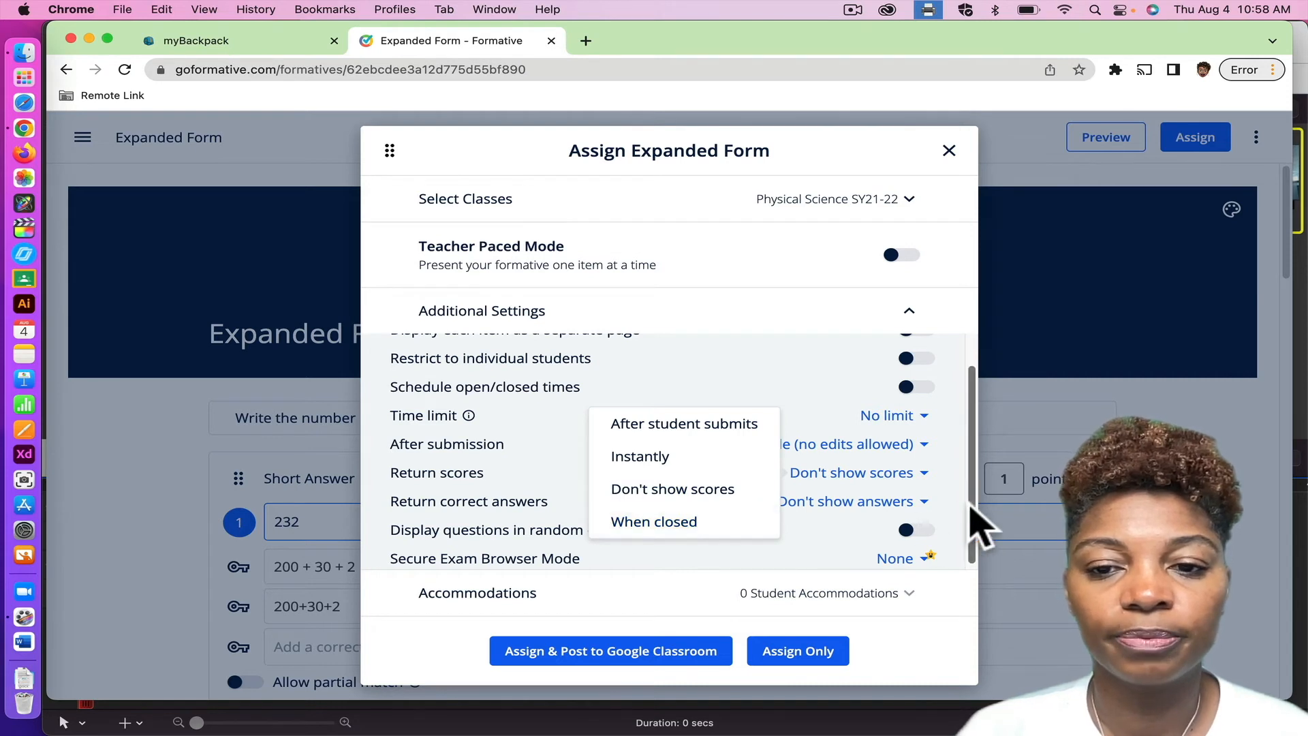
{"action": "left_click", "coordinate": [913, 508]}
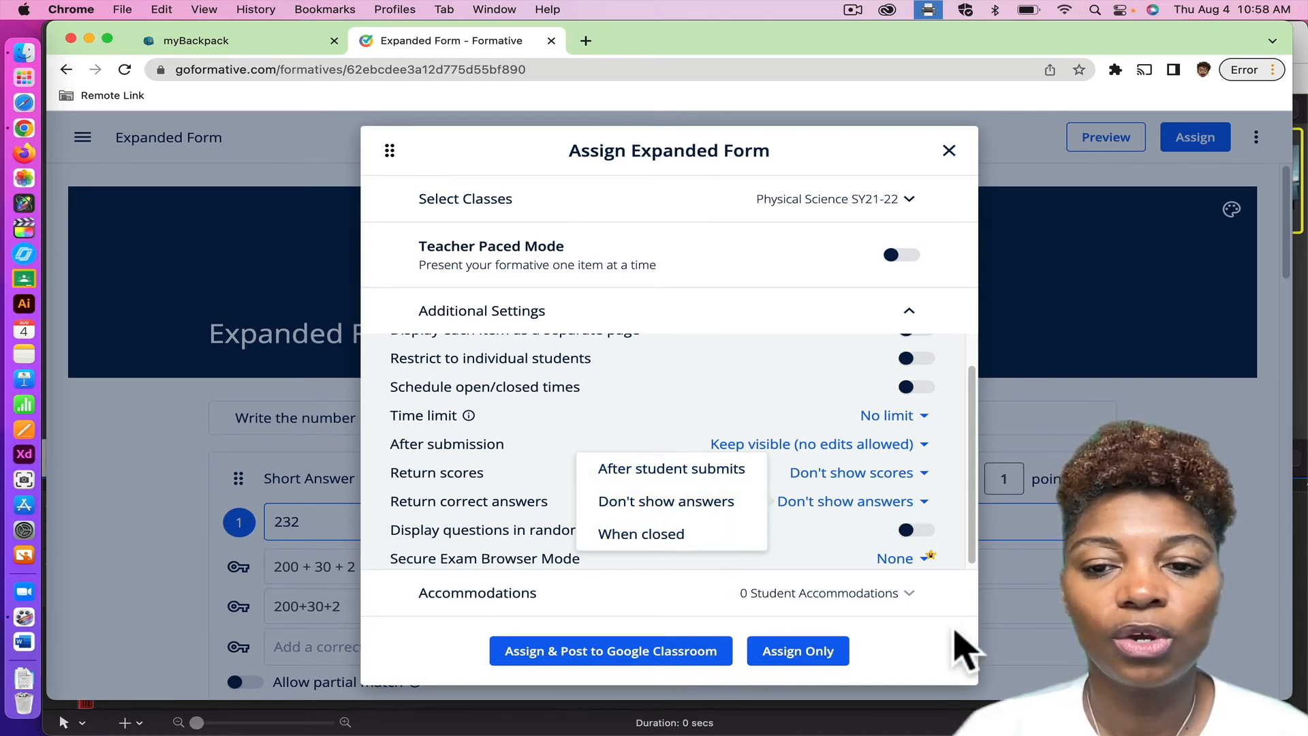
{"action": "left_click", "coordinate": [920, 504]}
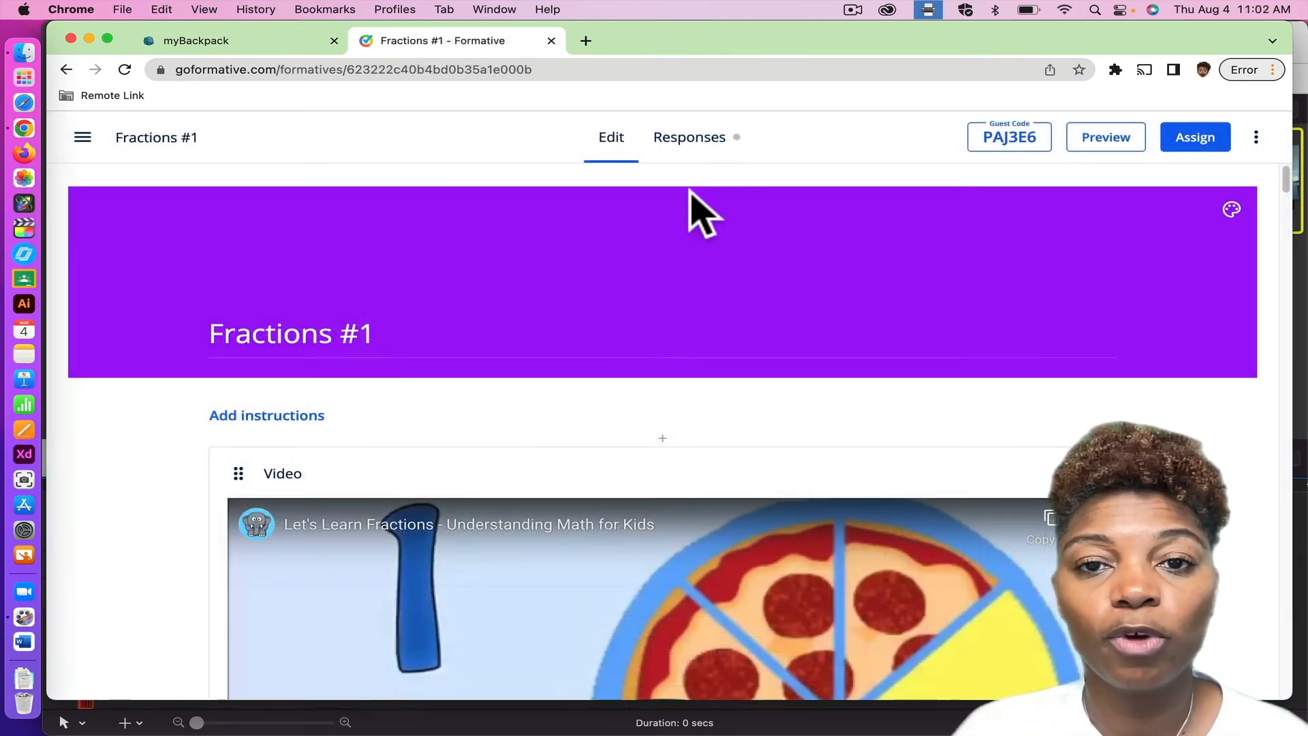
Step: View the Fractions #1 responses, and examine the Tracker's date and class filters and its results by standards
{"action": "left_click", "coordinate": [675, 143]}
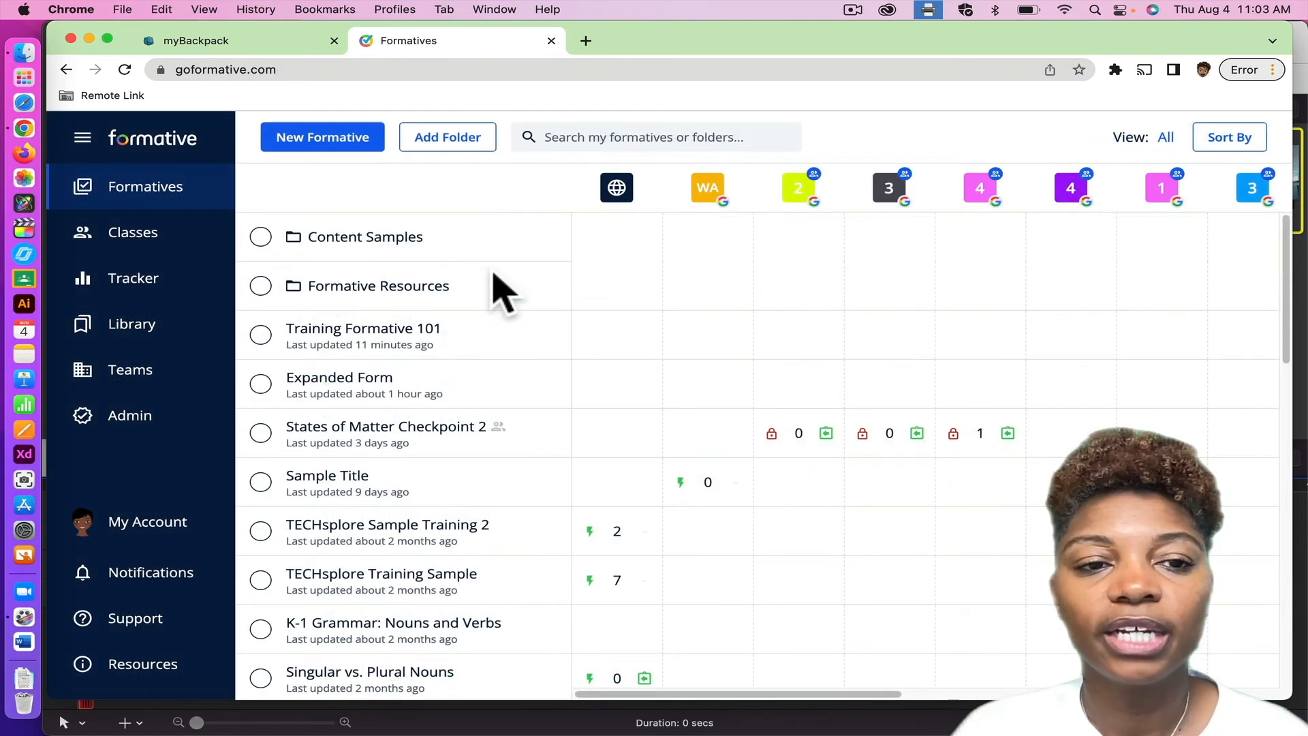
{"action": "left_click", "coordinate": [155, 282]}
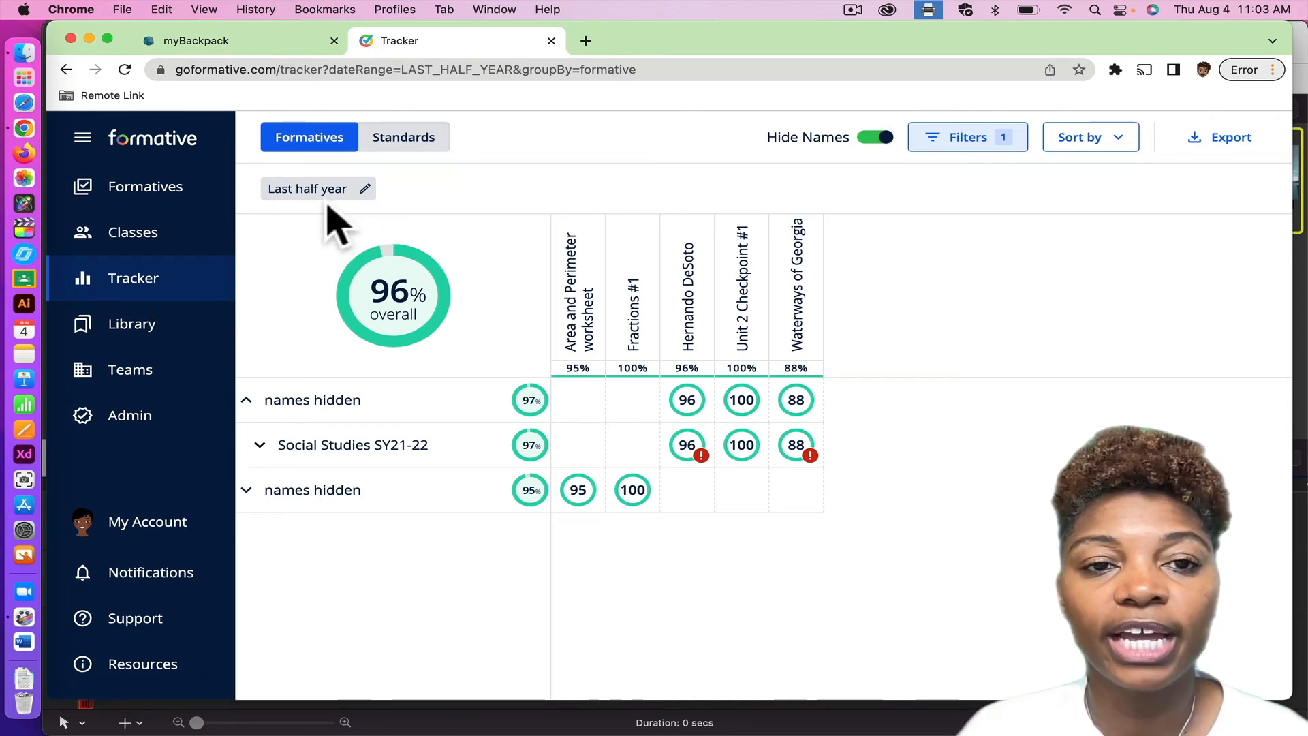
{"action": "left_click", "coordinate": [364, 189]}
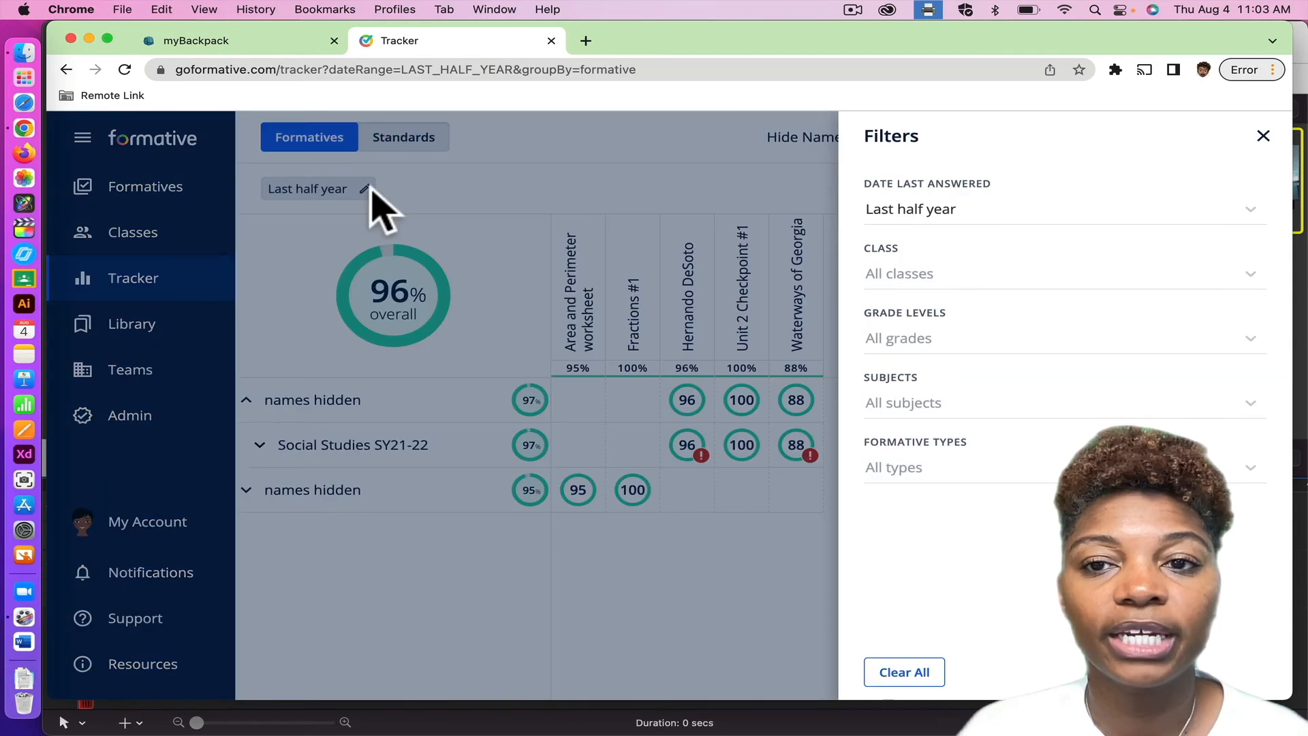
{"action": "left_click", "coordinate": [1264, 136]}
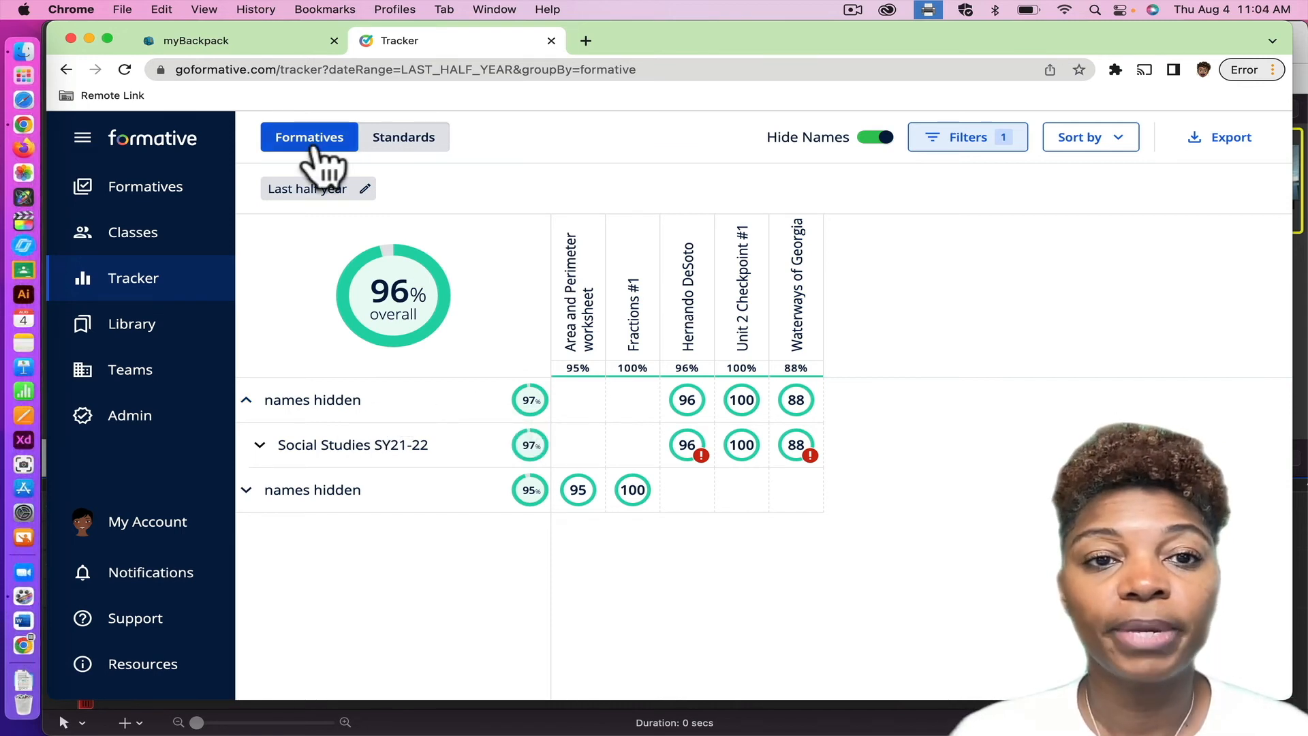
{"action": "left_click", "coordinate": [408, 138]}
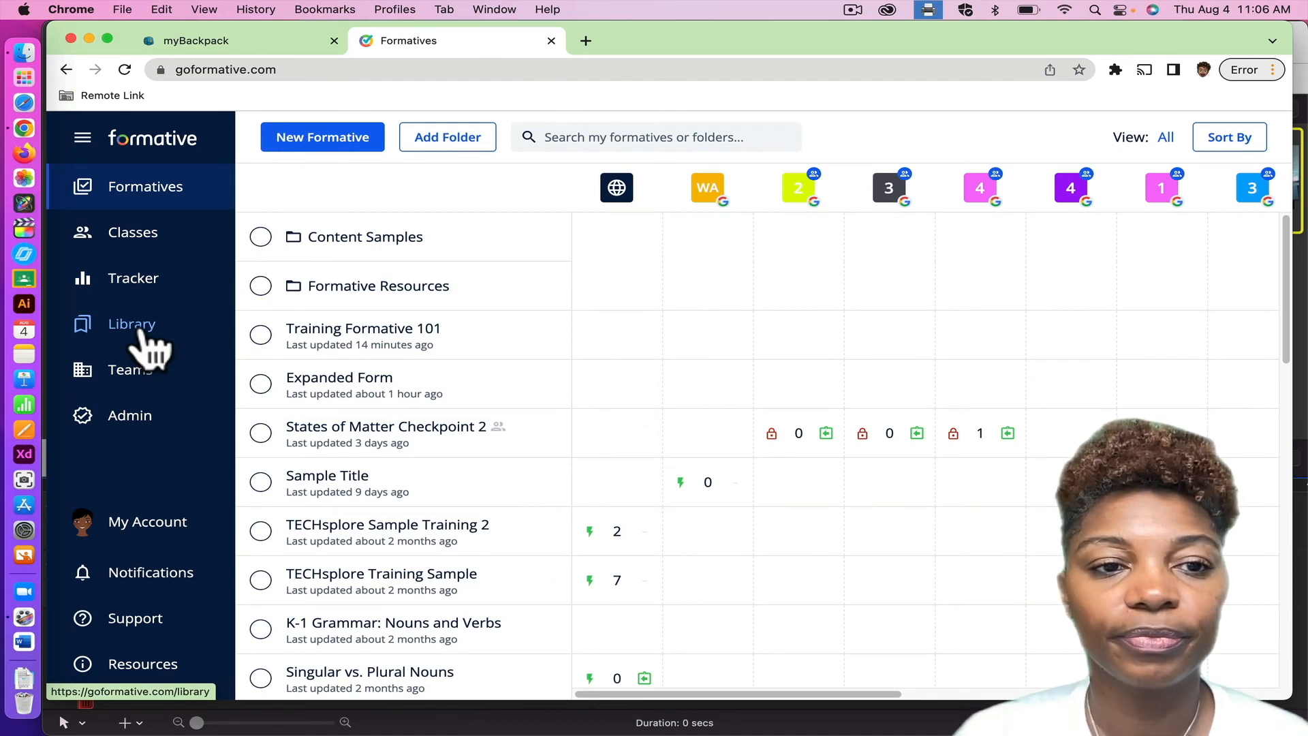
Step: Search the Formative Library for "nouns"
{"action": "left_click", "coordinate": [133, 325]}
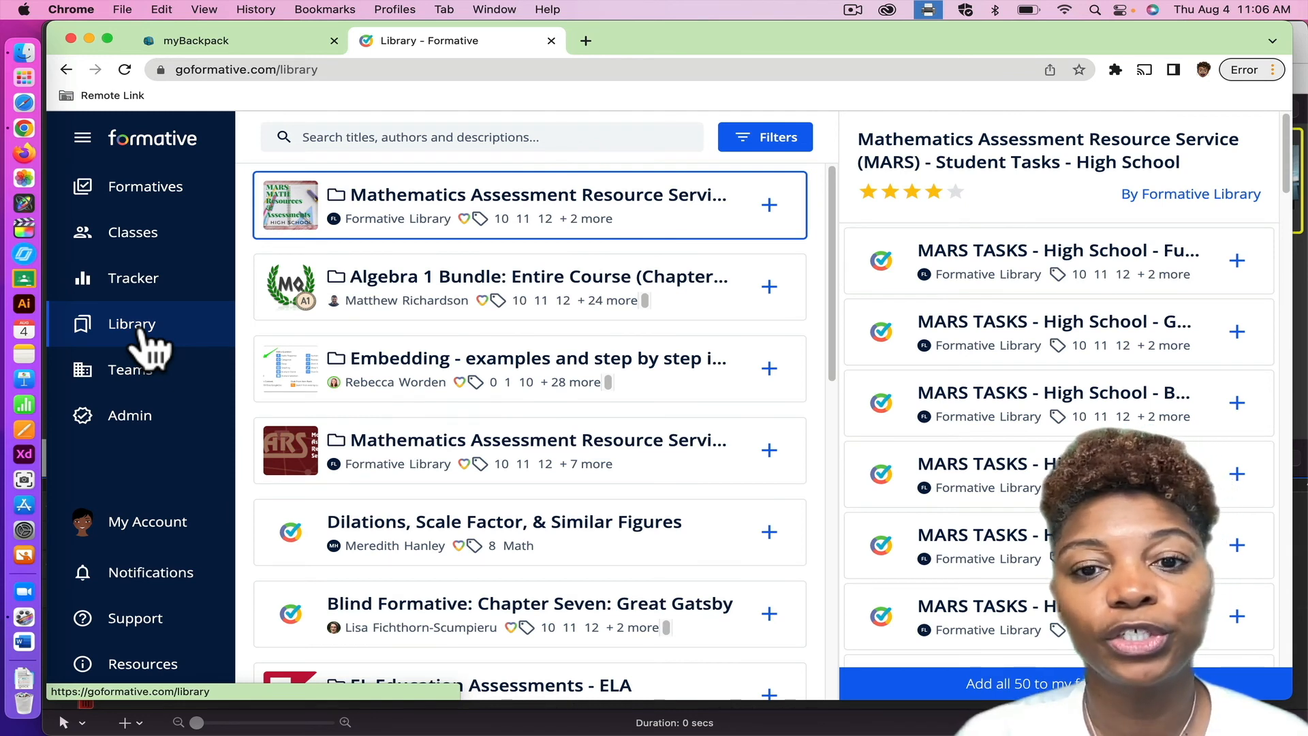
{"action": "left_click", "coordinate": [140, 325]}
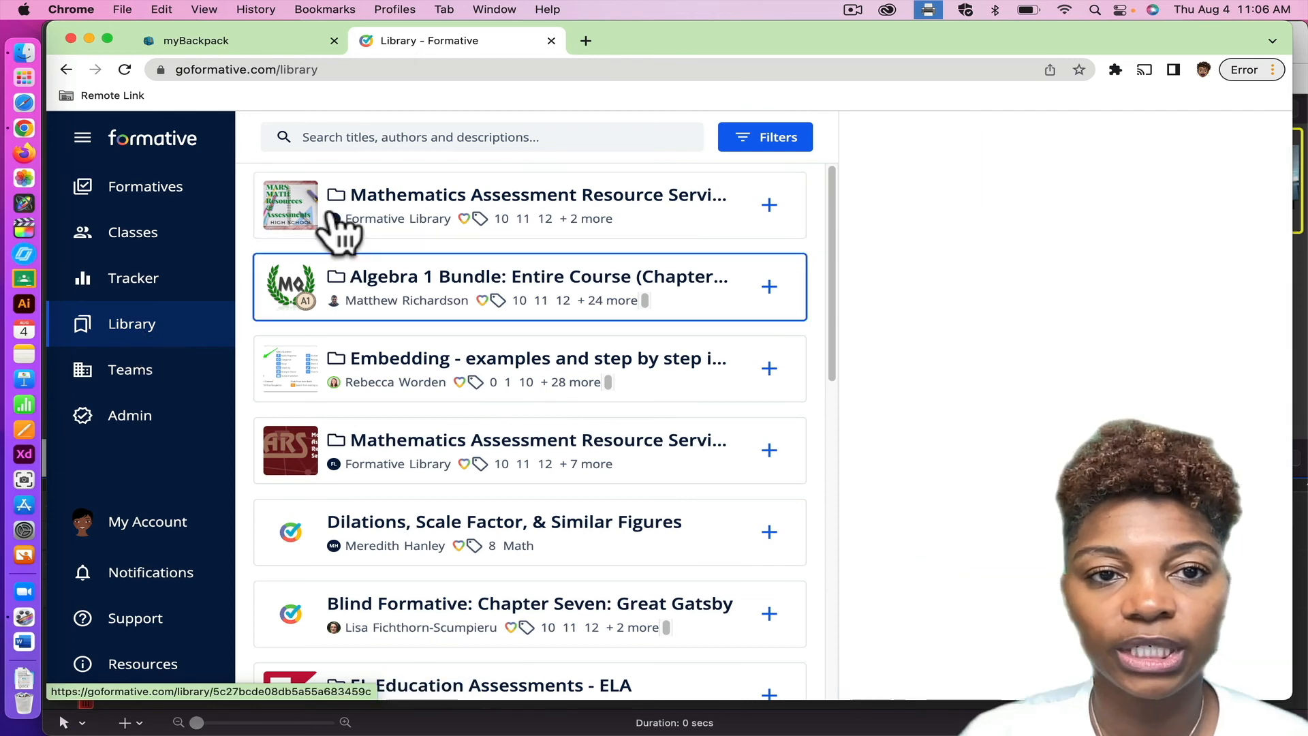
{"action": "left_click", "coordinate": [347, 138]}
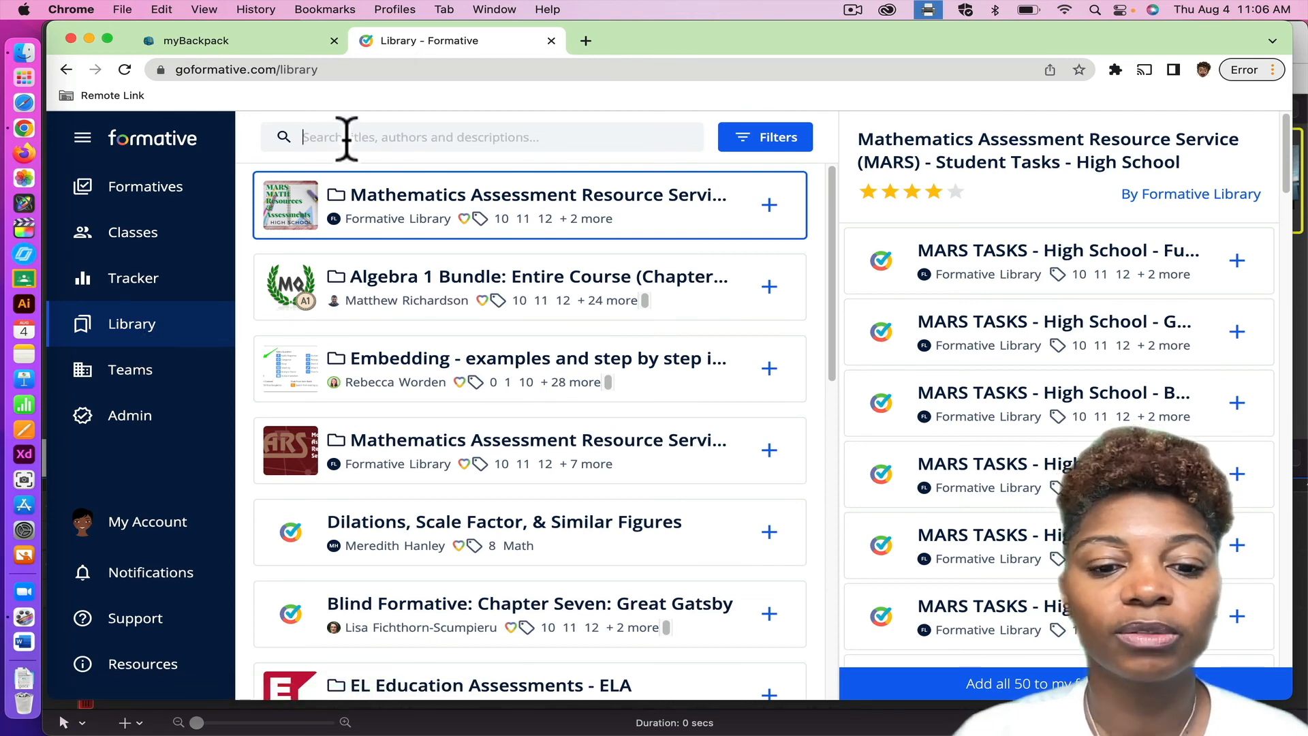
{"action": "type", "text": "nou"}
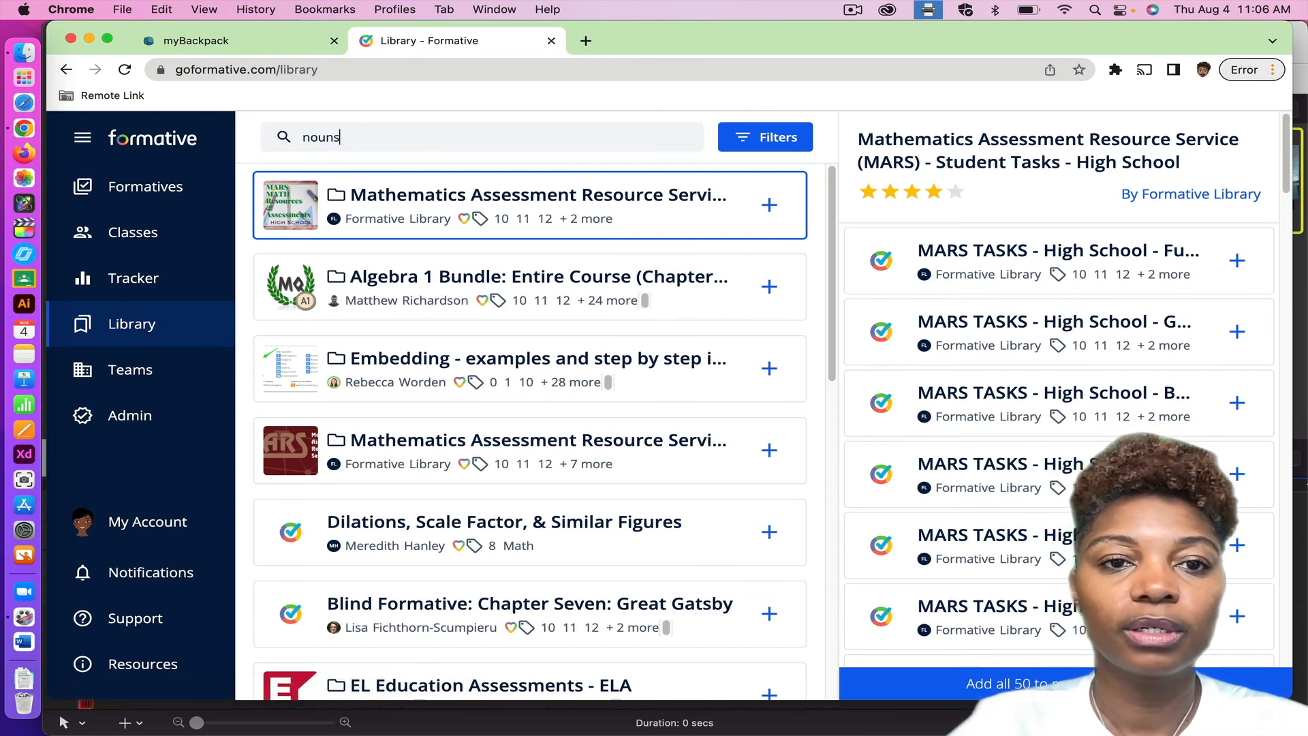
{"action": "type", "text": "ns"}
{"action": "key", "text": "Return"}
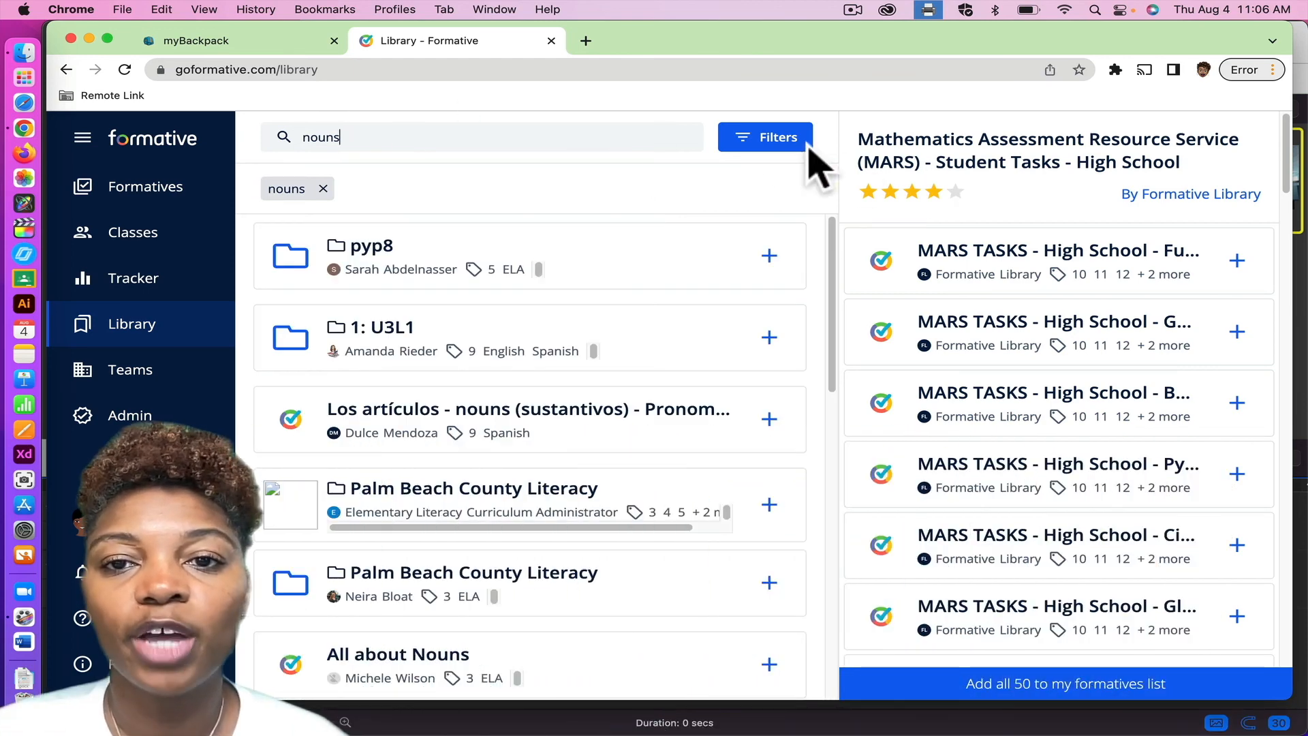
Step: Examine the Library's filter options for school library, author, language, type, grades and subjects, leaving them unapplied
{"action": "left_click", "coordinate": [769, 139]}
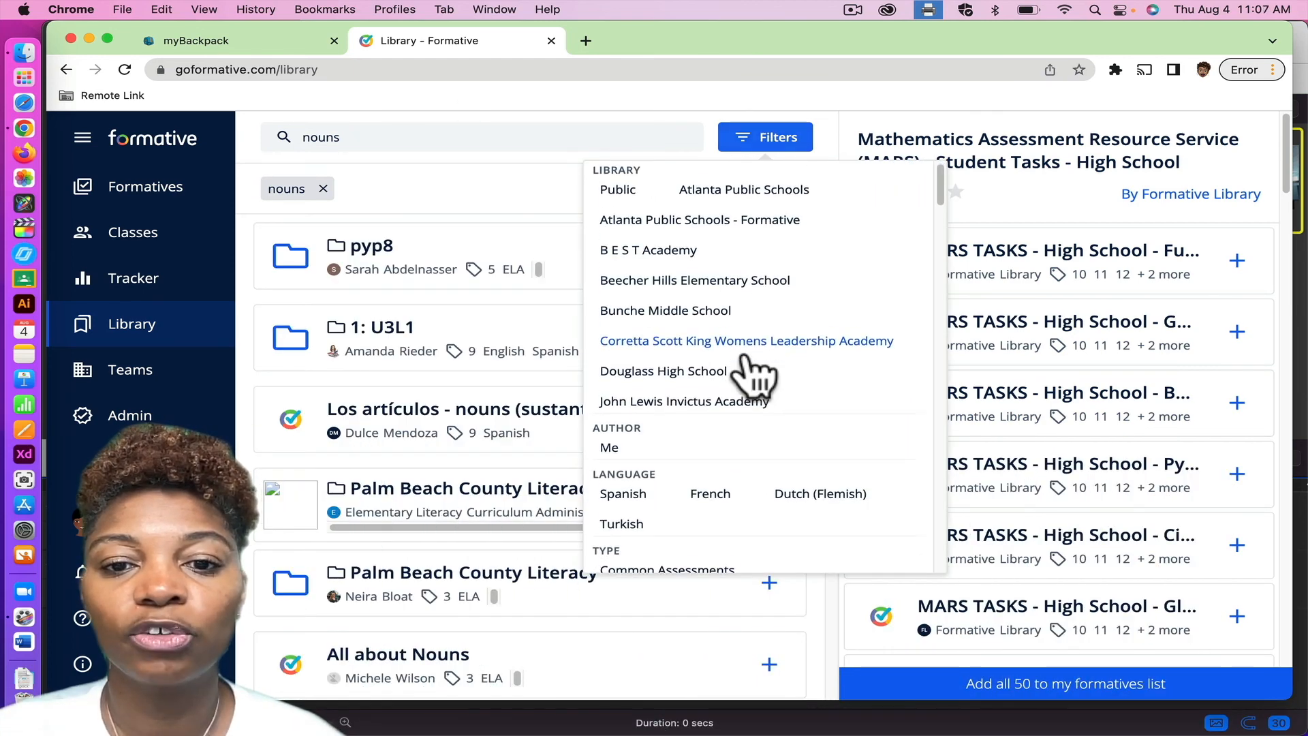
{"action": "scroll", "coordinate": [754, 374], "scroll_direction": "down", "scroll_amount": 5}
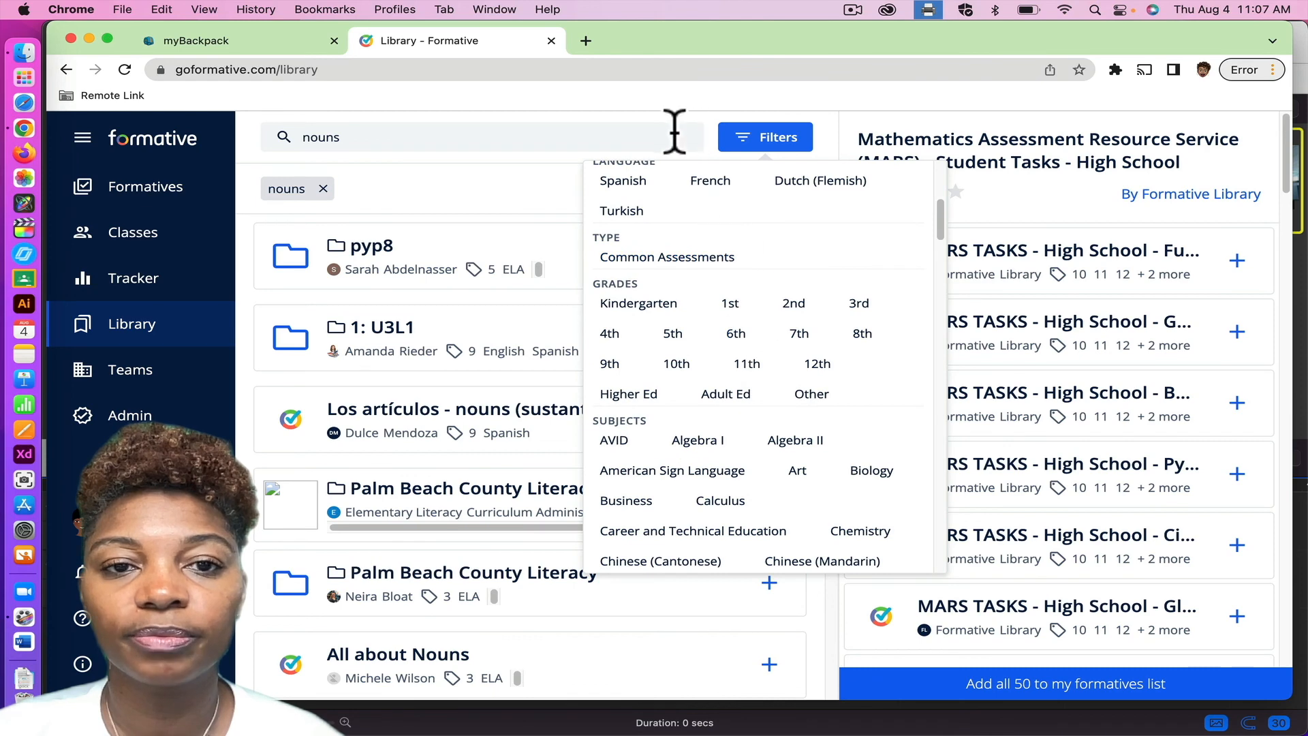
{"action": "left_click", "coordinate": [654, 140]}
Step: Preview the All about Nouns formative from the search results and look through its questions
{"action": "mouse_move", "coordinate": [708, 665]}
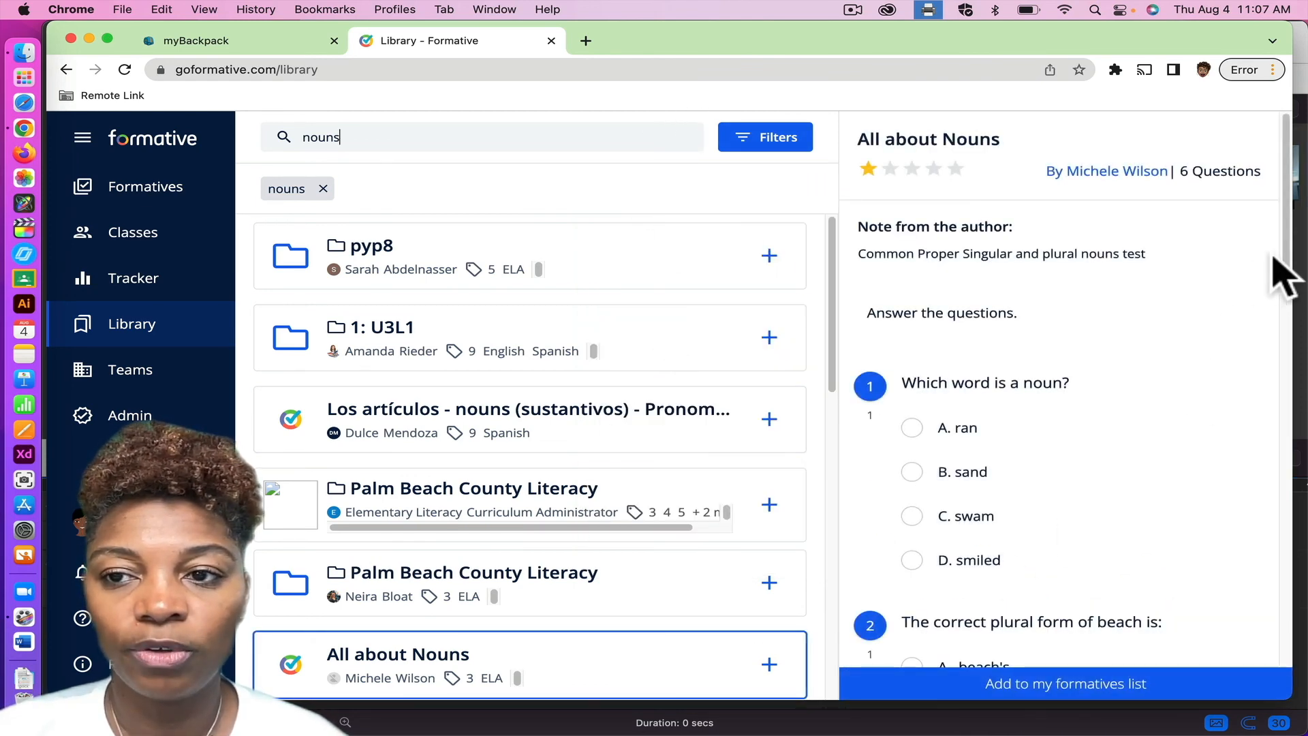
{"action": "left_click_drag", "start_coordinate": [1287, 250], "coordinate": [1271, 460]}
{"action": "scroll", "coordinate": [1266, 477], "scroll_direction": "down", "scroll_amount": 3}
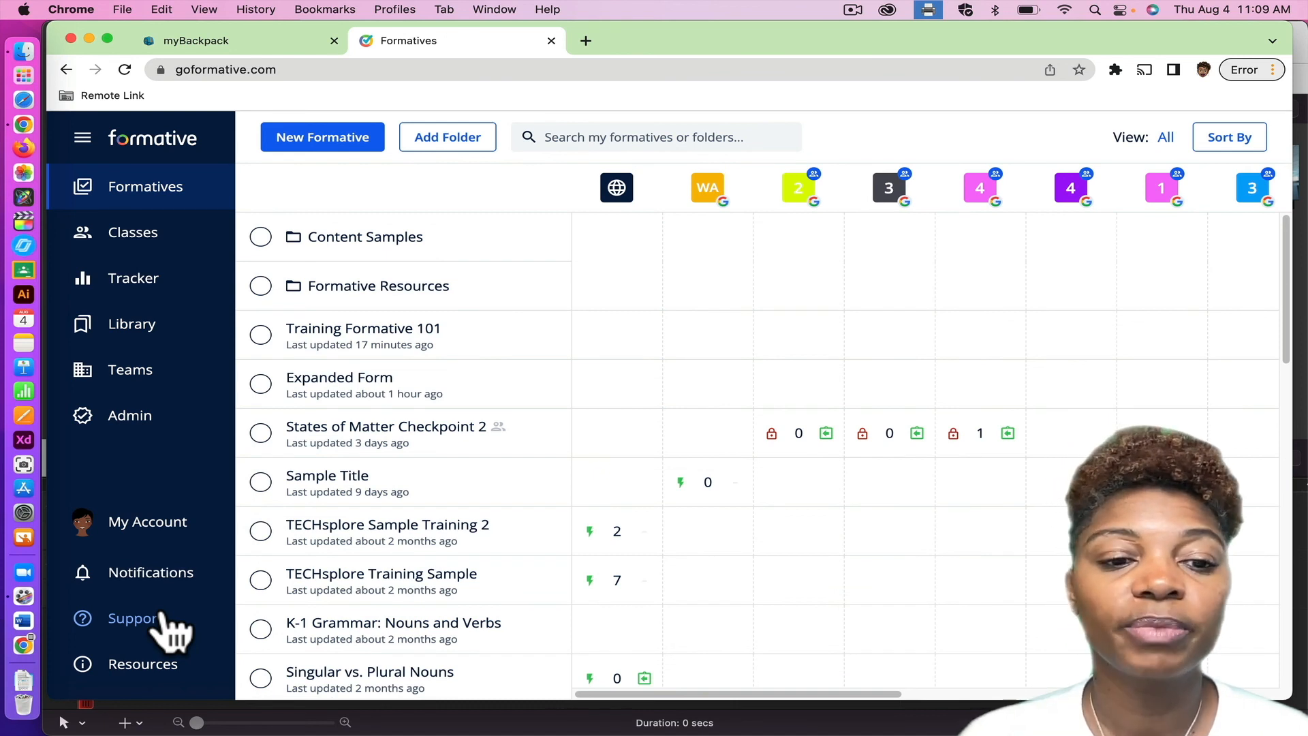
Step: Show the Support options for help articles, training and contacting Formative
{"action": "left_click", "coordinate": [158, 623]}
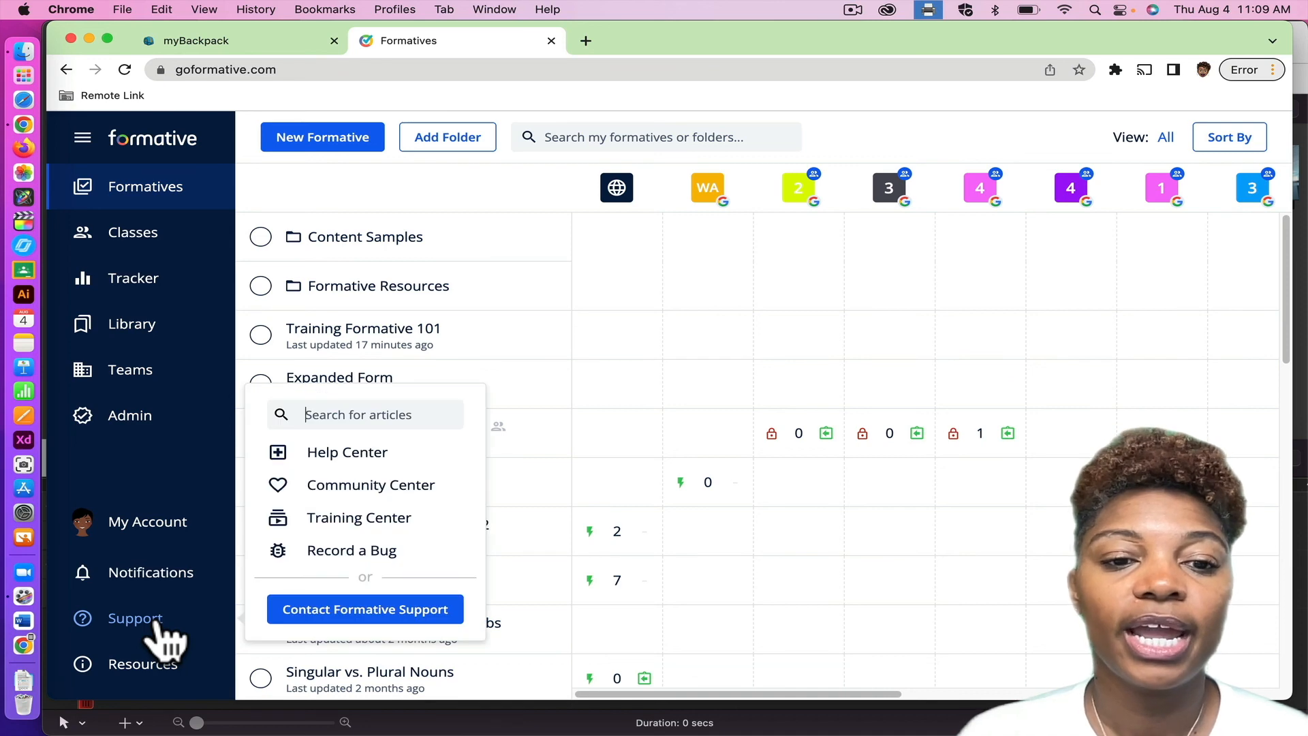